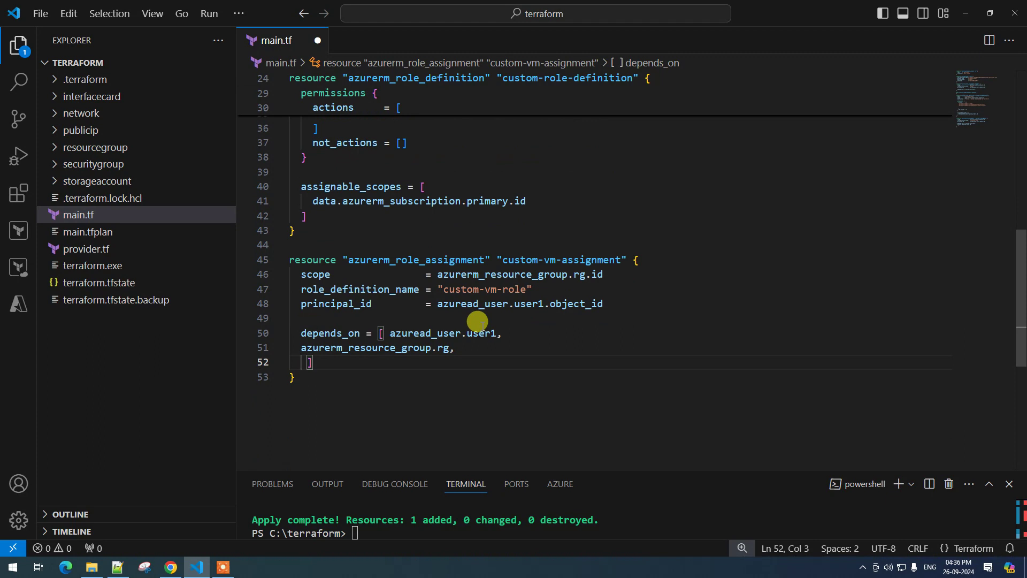
Add azurerm_role_definition.custom-role-definition to the depends_on list of the custom-vm-assignment resource and save main.tf
{"action": "type", "text": "azure"}
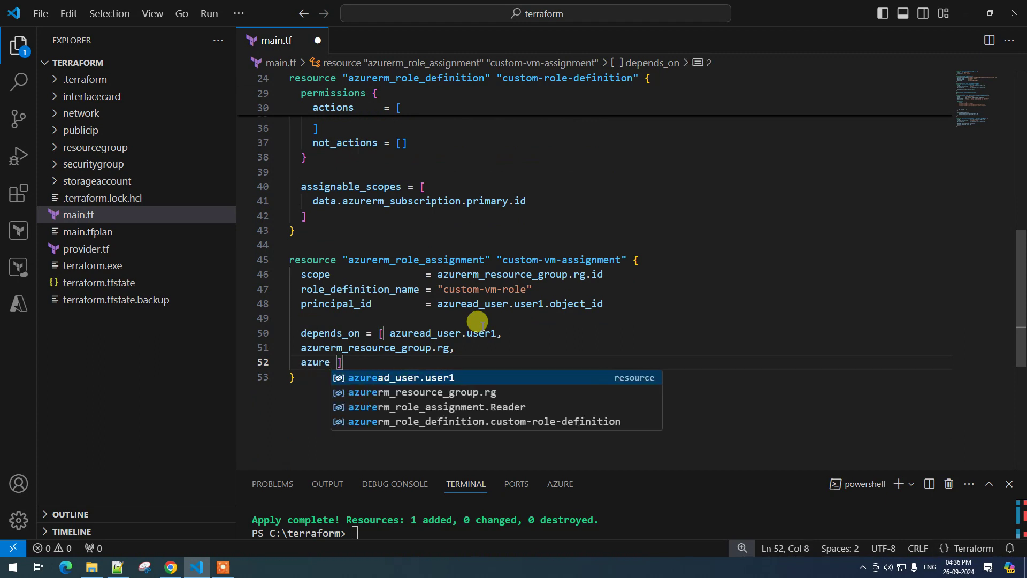
{"action": "key", "text": "Down"}
{"action": "key", "text": "Down"}
{"action": "key", "text": "Down"}
{"action": "key", "text": "Return"}
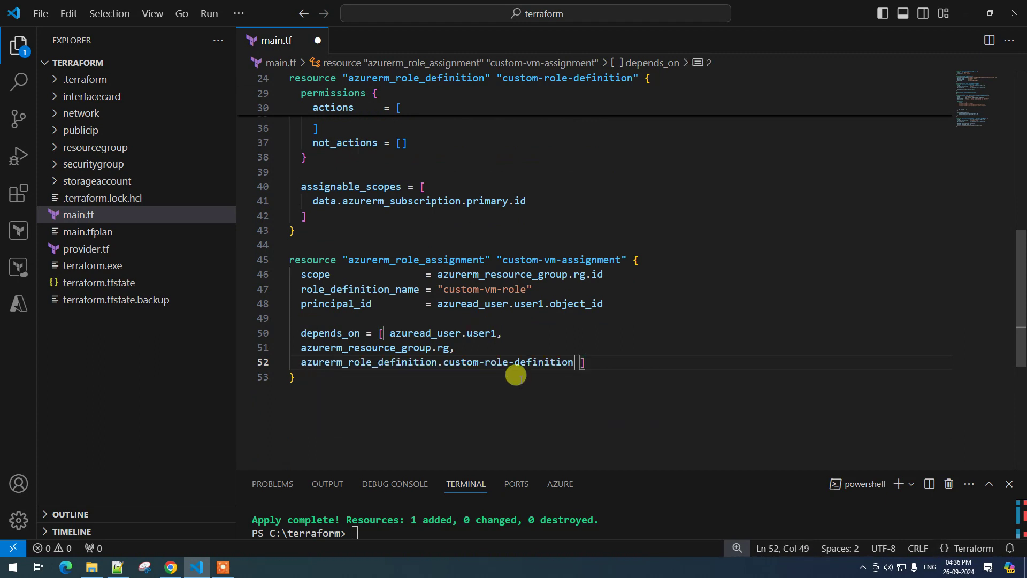
{"action": "left_click", "coordinate": [502, 385]}
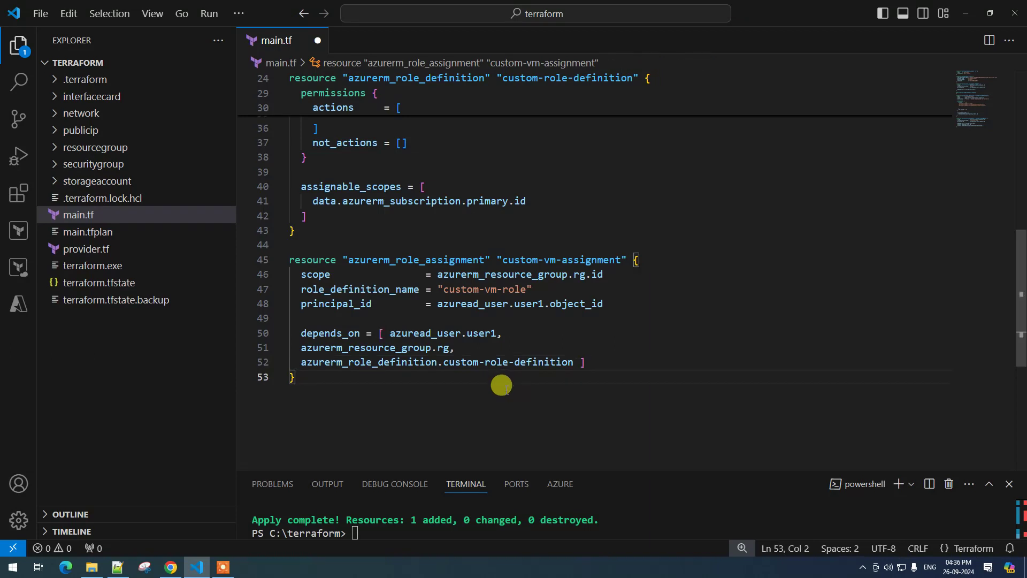
{"action": "key", "text": "ctrl+s"}
Clear the enlarged terminal and generate a plan with terraform plan -out main.tfplan
{"action": "left_click_drag", "start_coordinate": [439, 470], "coordinate": [428, 278]}
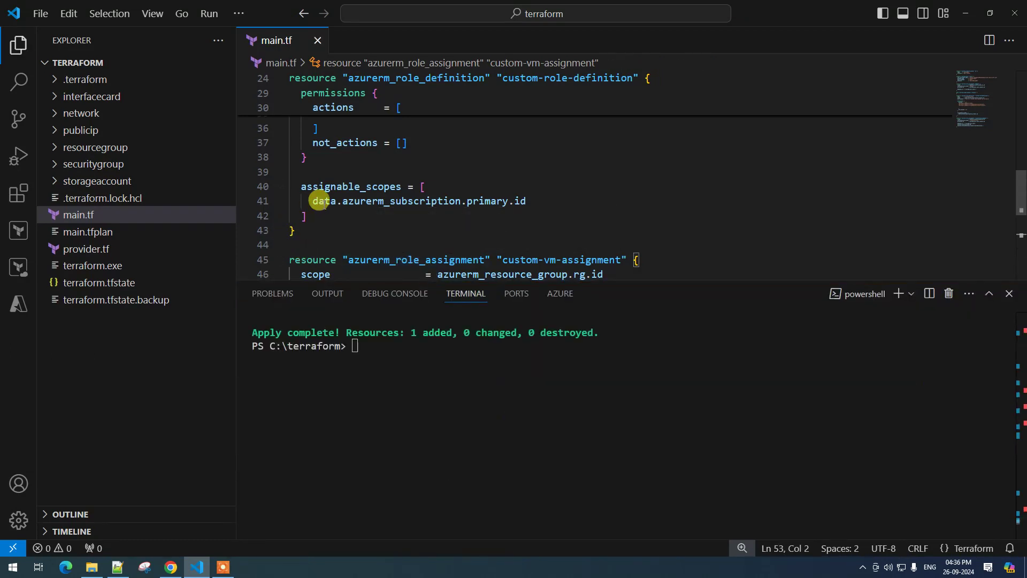
{"action": "left_click", "coordinate": [319, 201]}
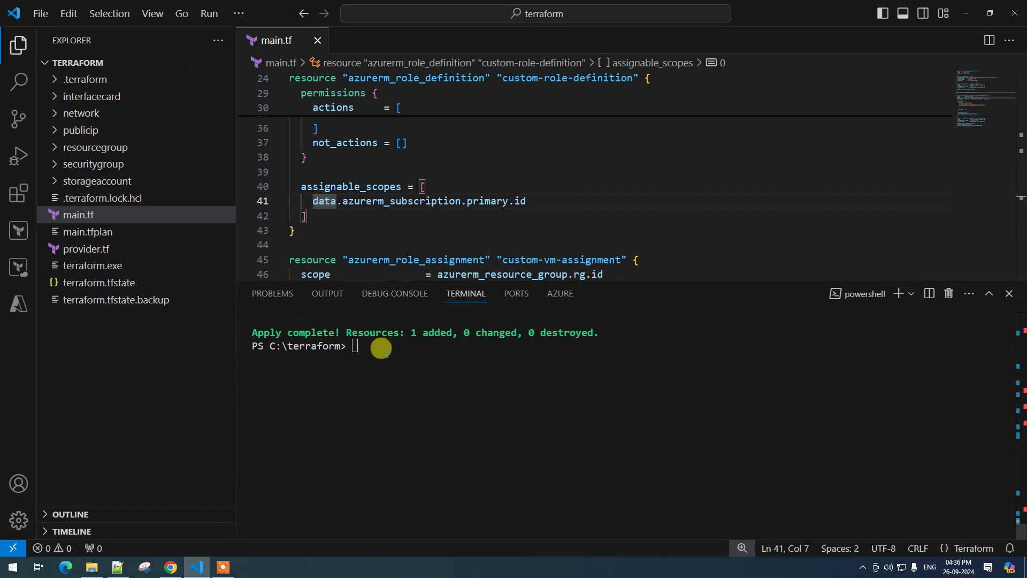
{"action": "left_click", "coordinate": [376, 348]}
{"action": "type", "text": "cls"}
{"action": "key", "text": "Return"}
{"action": "key", "text": "Up"}
{"action": "key", "text": "Up"}
{"action": "key", "text": "Up"}
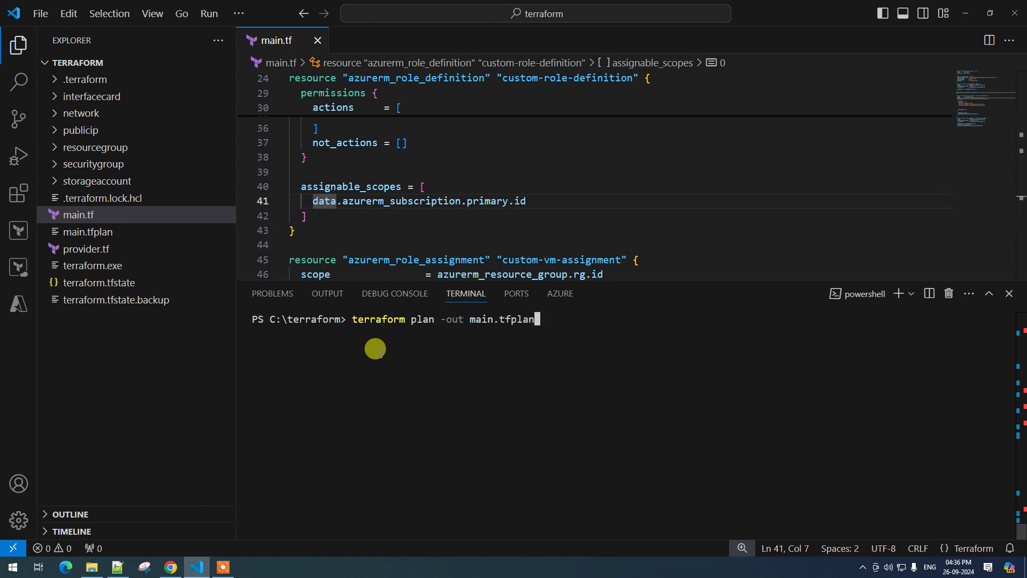
{"action": "key", "text": "Return"}
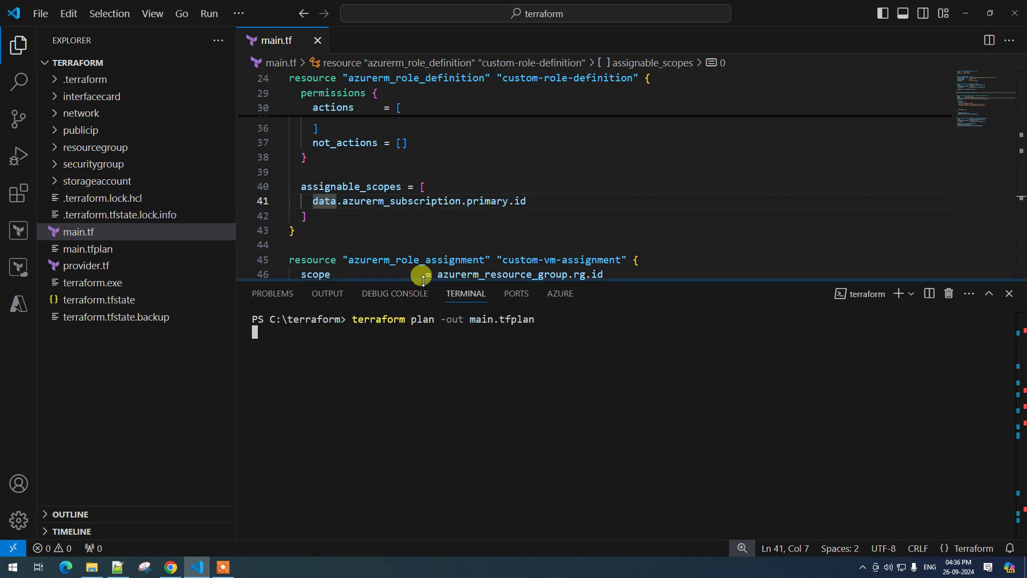
{"action": "left_click_drag", "start_coordinate": [423, 279], "coordinate": [413, 174]}
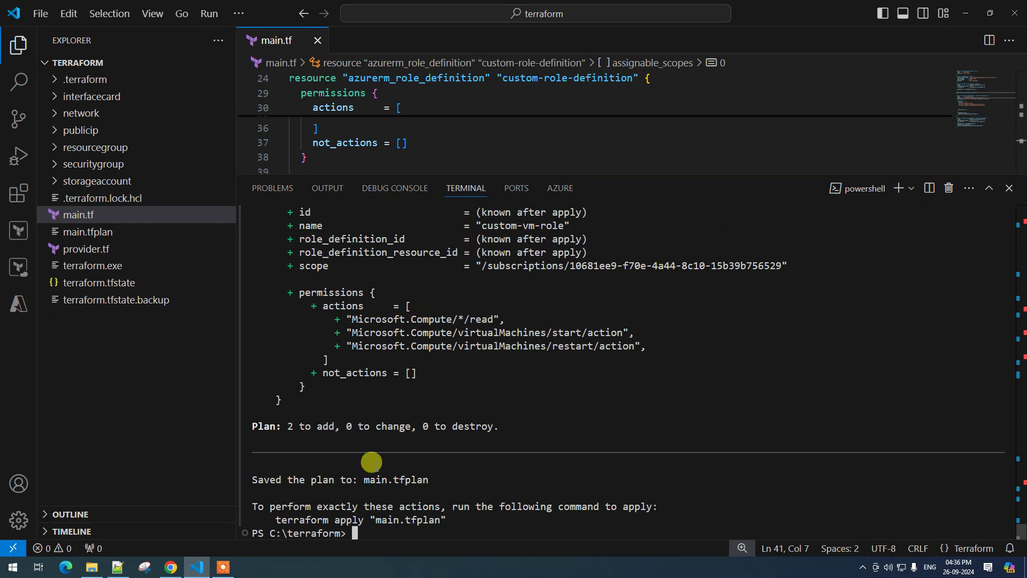
Clear the terminal and run terraform apply main.tfplan
{"action": "type", "text": "cls"}
{"action": "key", "text": "Return"}
{"action": "type", "text": "terraform apply main.tfplan"}
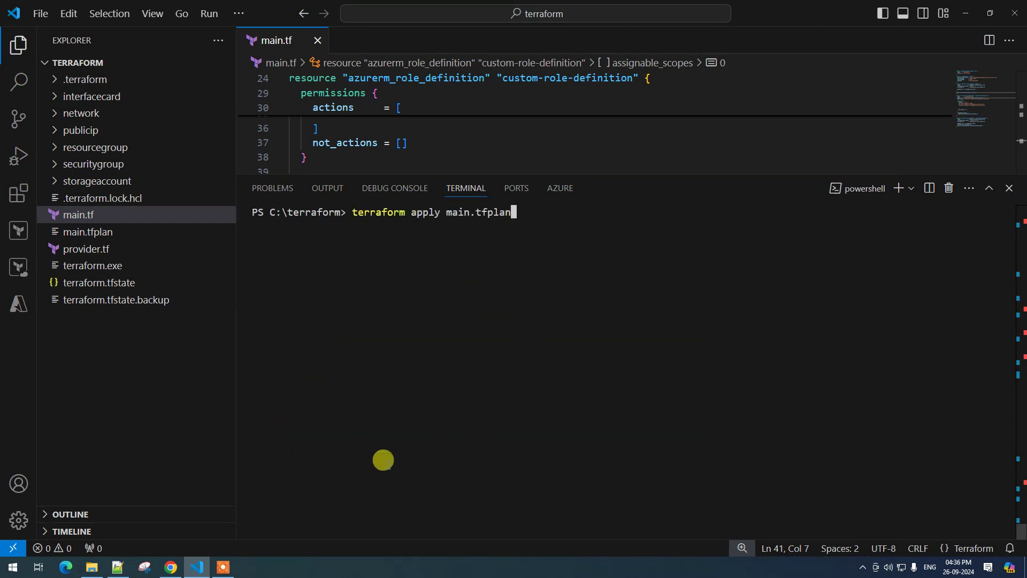
{"action": "key", "text": "Return"}
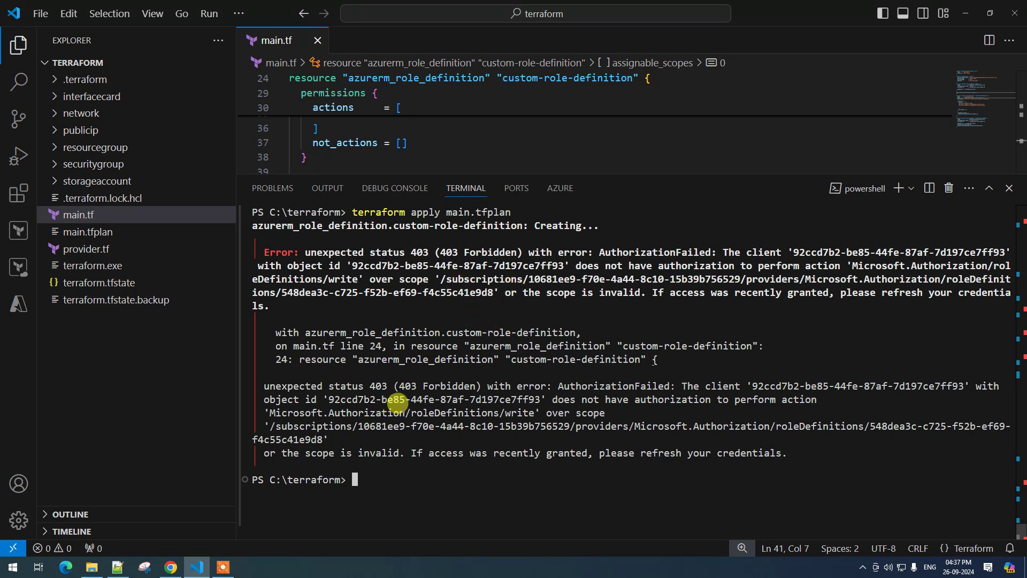
Switch to the Azure portal in Chrome, leave the custom role creation, and open the Pay-As-You-Go subscription's role assignments
{"action": "left_click", "coordinate": [171, 566]}
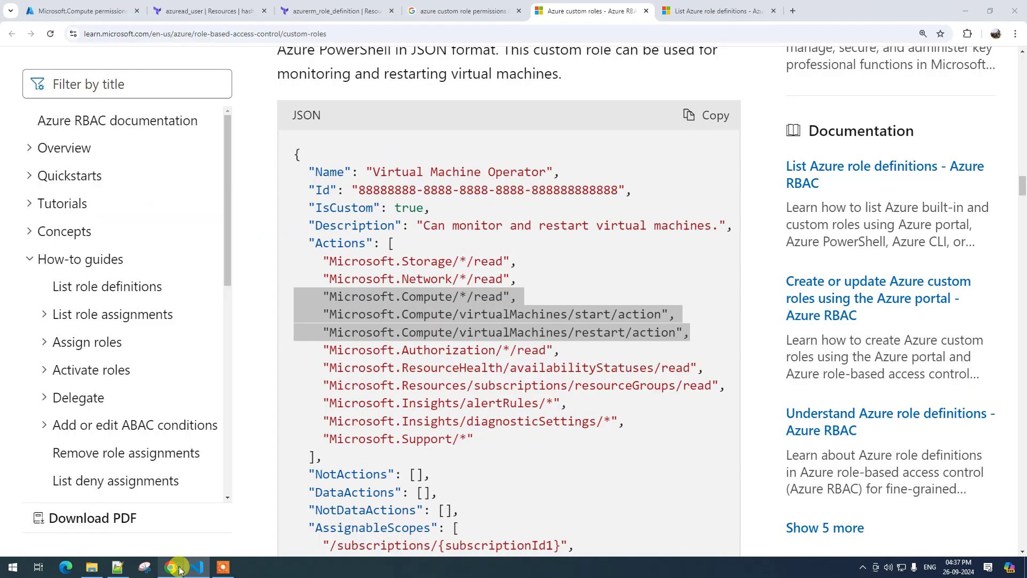
{"action": "left_click", "coordinate": [83, 11]}
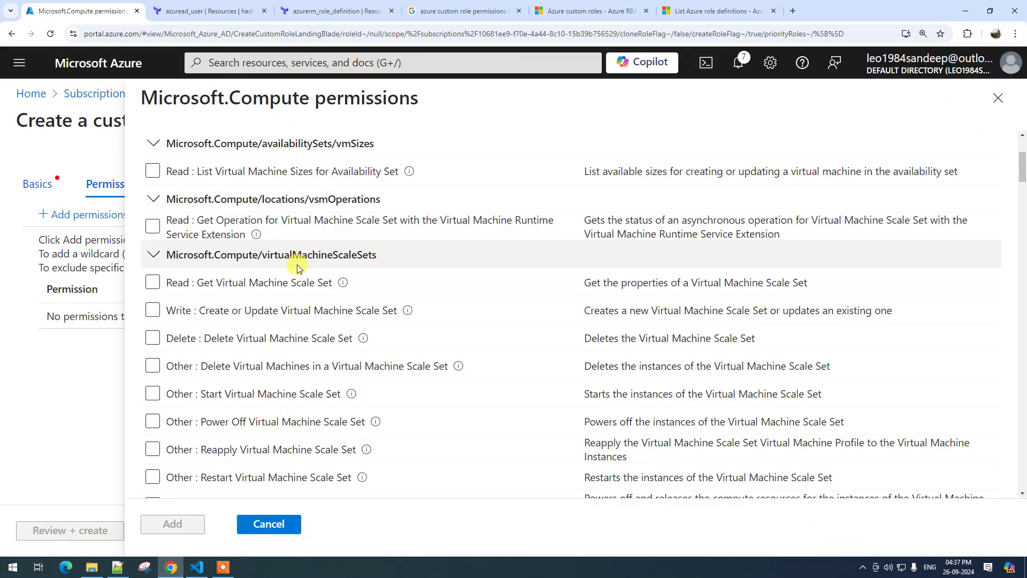
{"action": "left_click", "coordinate": [998, 98]}
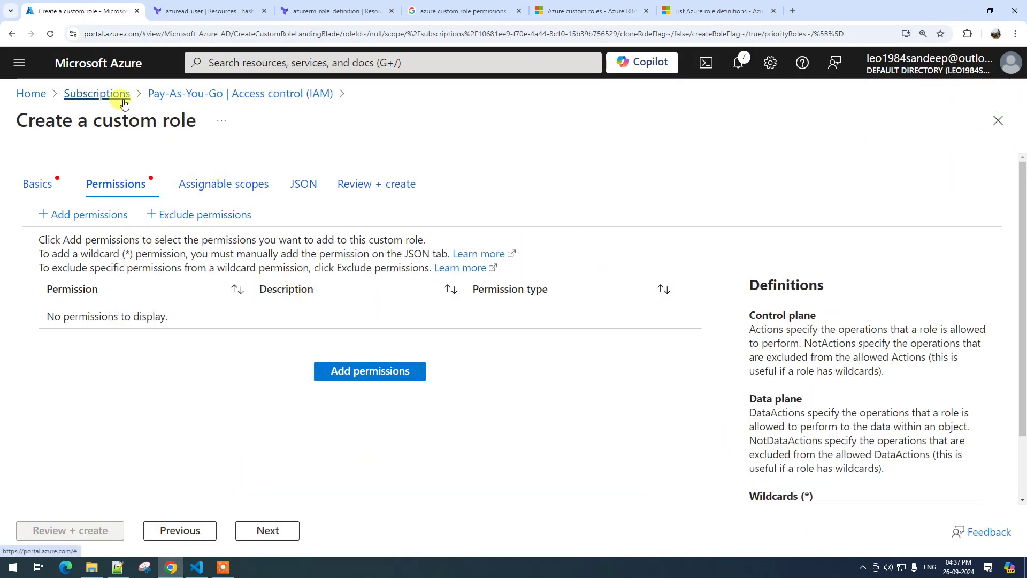
{"action": "left_click", "coordinate": [176, 95]}
{"action": "left_click", "coordinate": [229, 130]}
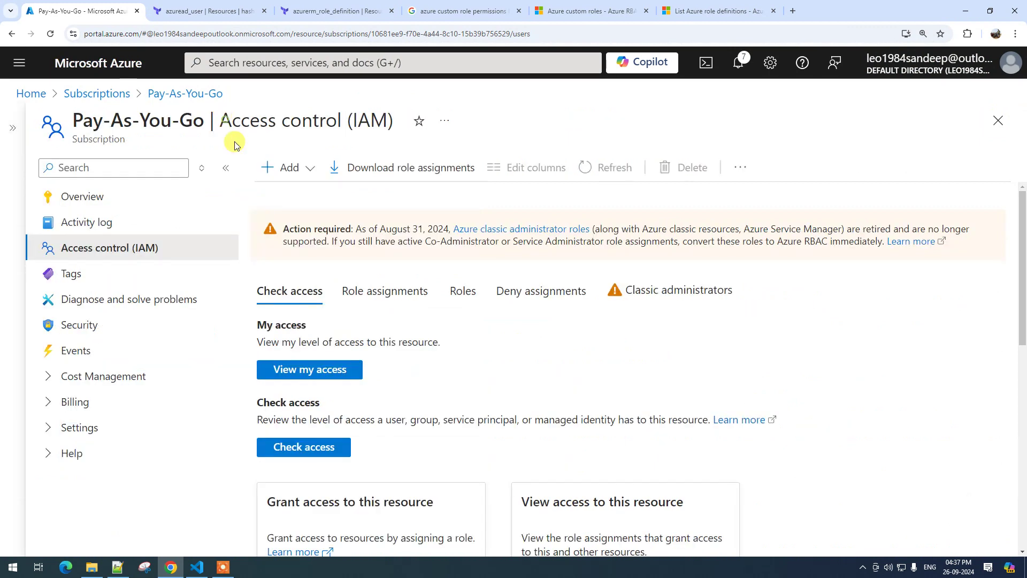
{"action": "left_click", "coordinate": [403, 308]}
{"action": "scroll", "coordinate": [402, 302], "scroll_direction": "down", "scroll_amount": 2}
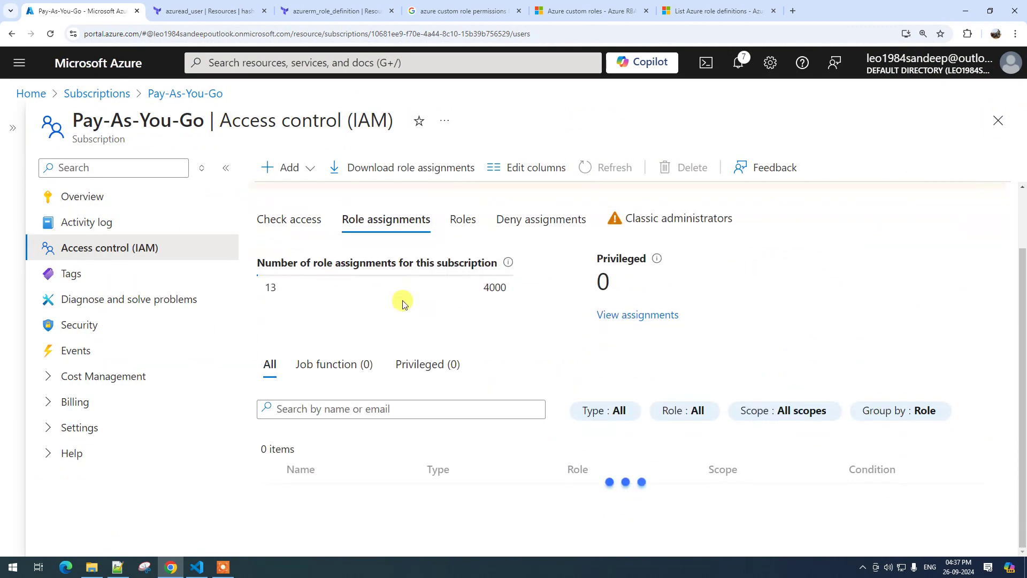
{"action": "scroll", "coordinate": [401, 321], "scroll_direction": "down", "scroll_amount": 8}
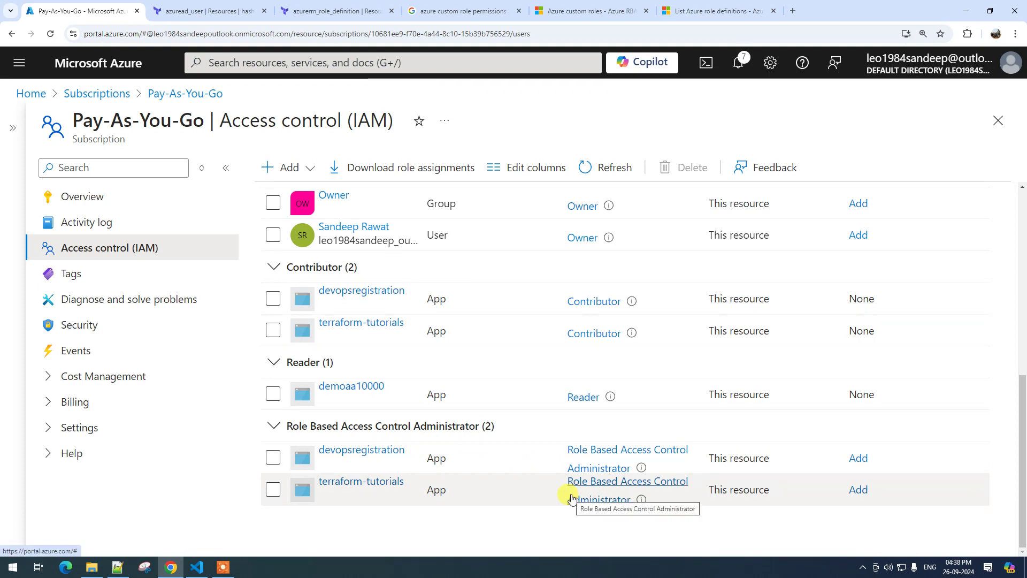
Remove the Role Based Access Control Administrator assignment from the terraform-tutorials app
{"action": "left_click", "coordinate": [272, 489]}
{"action": "left_click", "coordinate": [686, 170]}
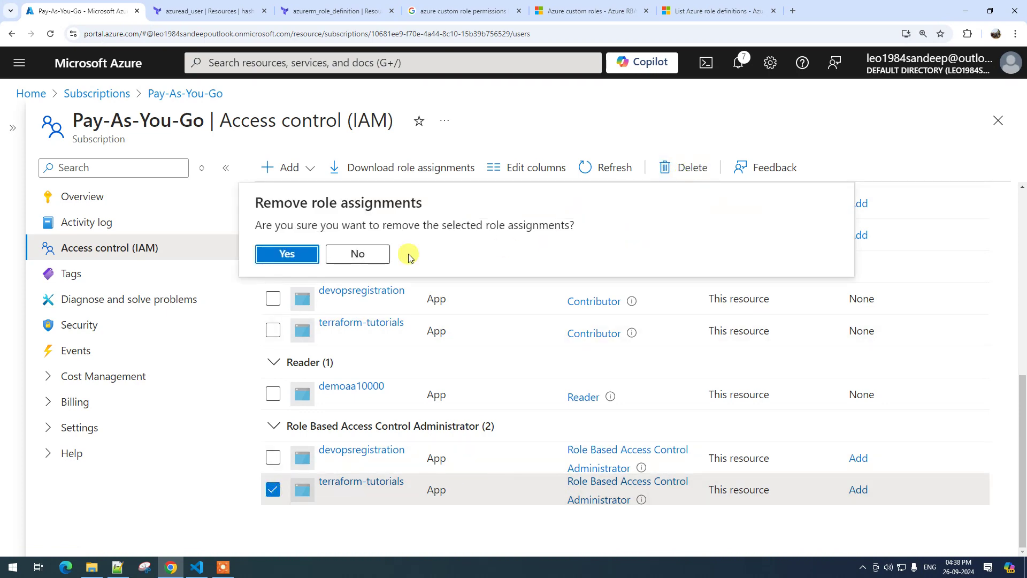
{"action": "left_click", "coordinate": [287, 255]}
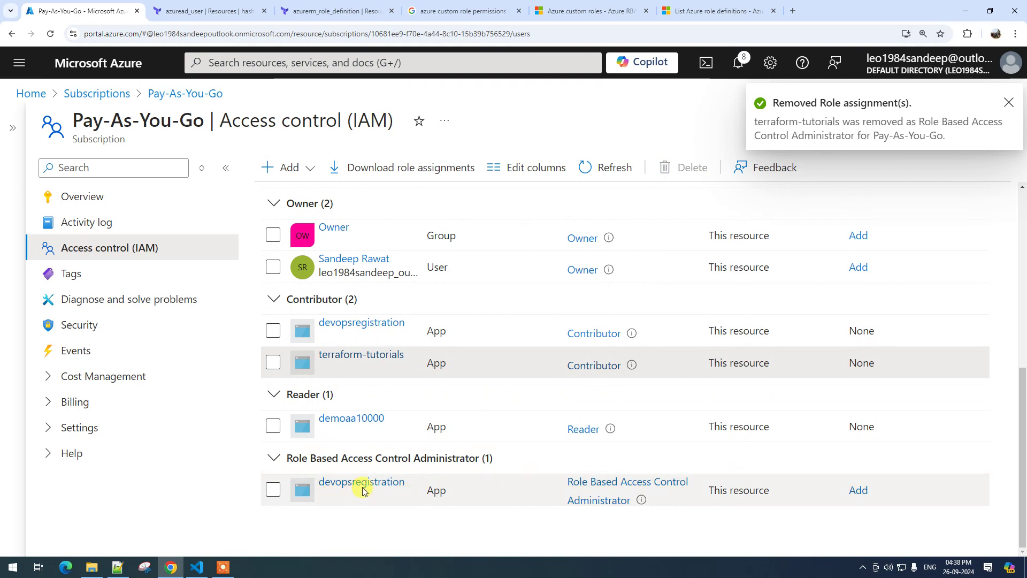
Start a new role assignment on the subscription with the privileged User Access Administrator role, searching for "user"
{"action": "left_click", "coordinate": [305, 171]}
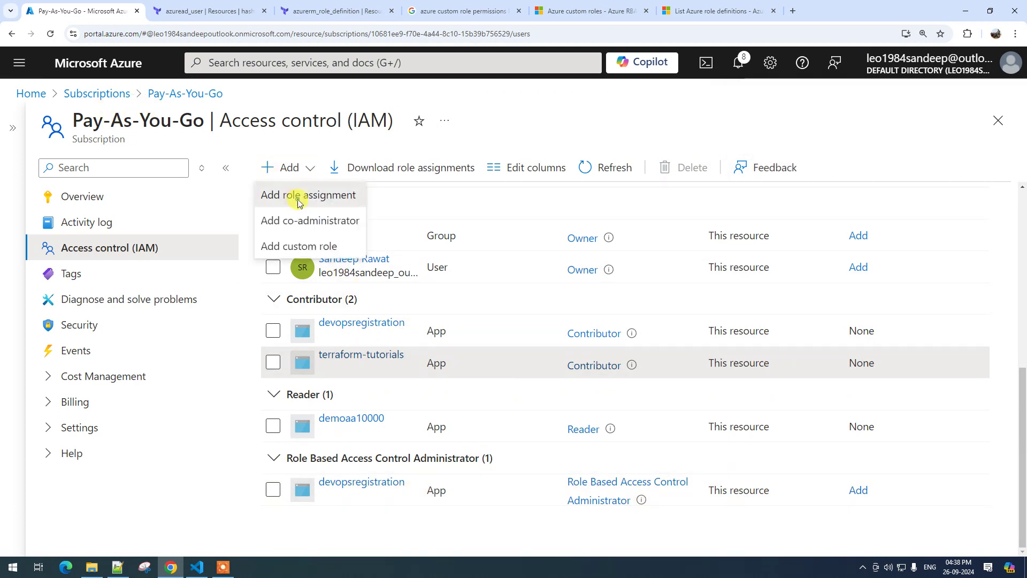
{"action": "left_click", "coordinate": [299, 196]}
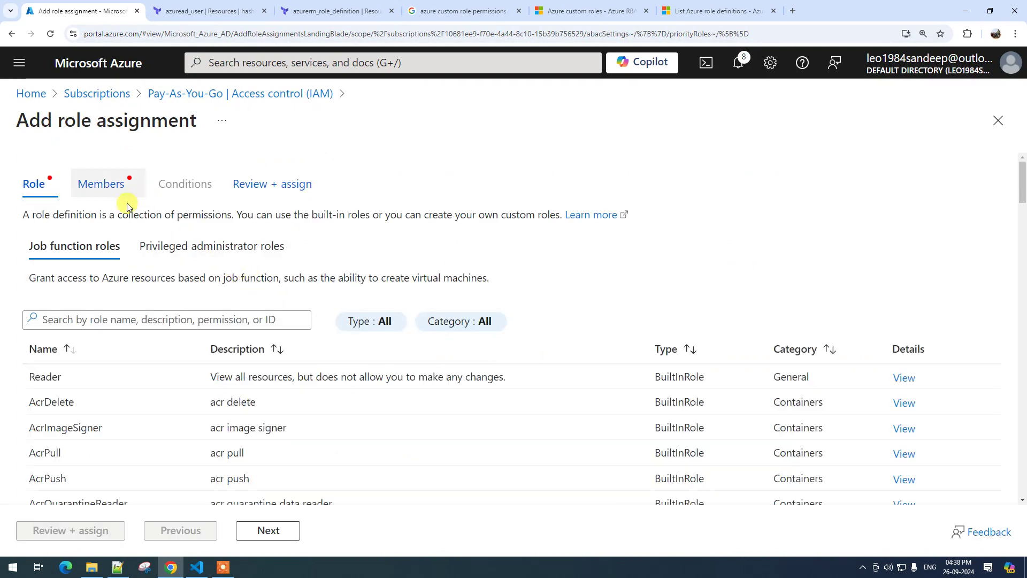
{"action": "left_click", "coordinate": [190, 247]}
{"action": "left_click", "coordinate": [163, 350]}
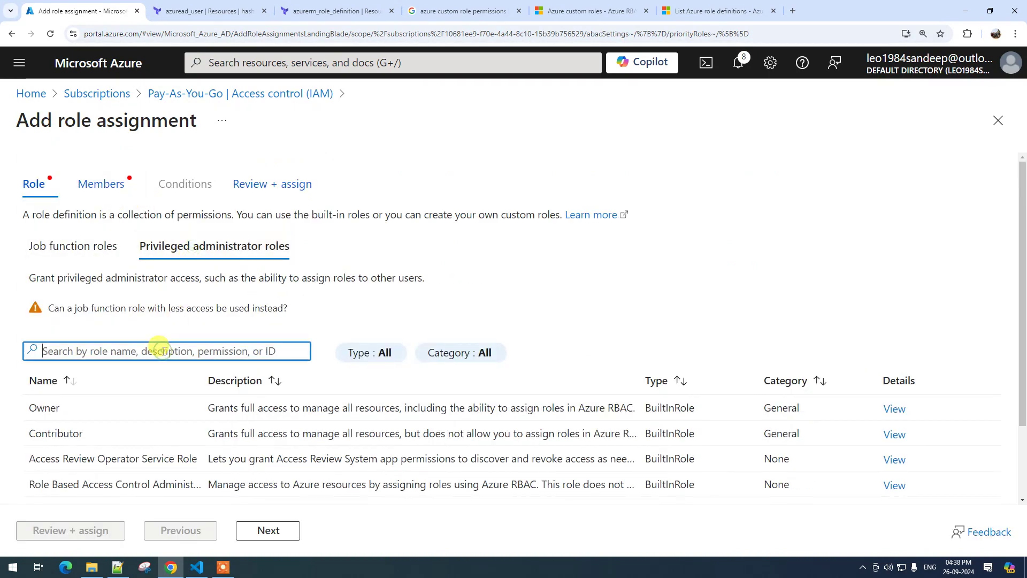
{"action": "type", "text": "access"}
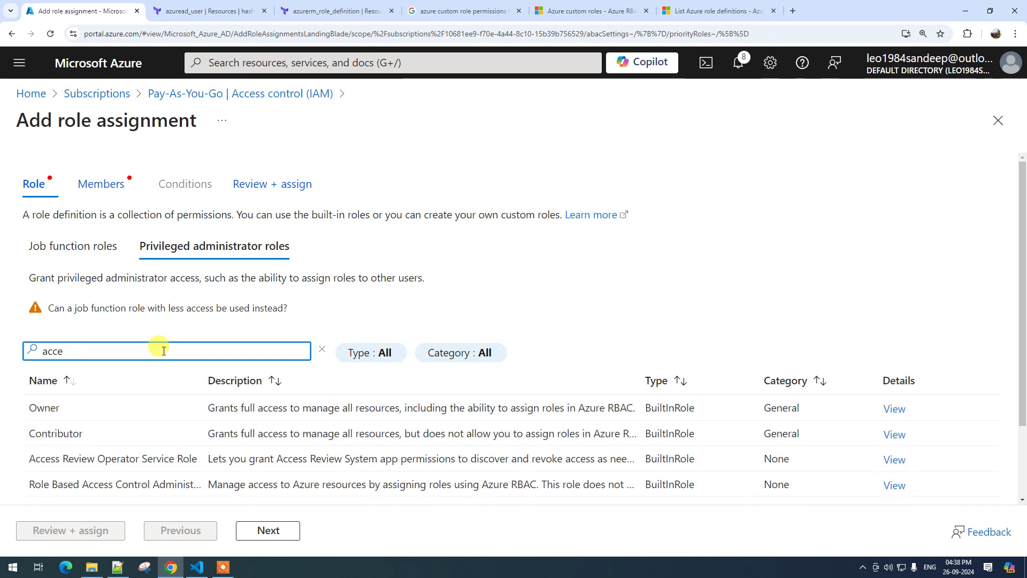
{"action": "key", "text": "BackSpace"}
{"action": "key", "text": "BackSpace"}
{"action": "key", "text": "BackSpace"}
{"action": "key", "text": "BackSpace"}
{"action": "type", "text": "user"}
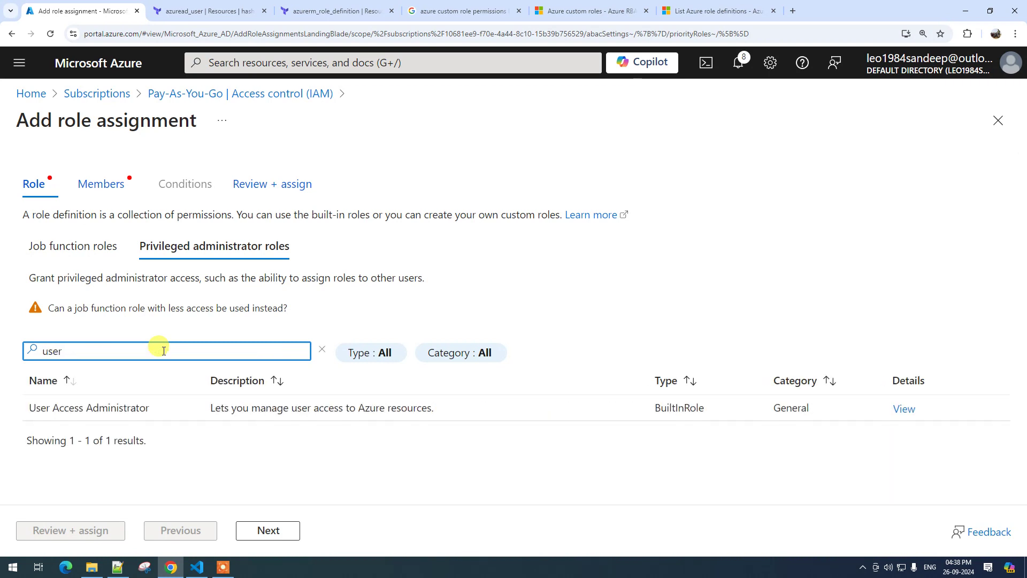
{"action": "left_click", "coordinate": [65, 407]}
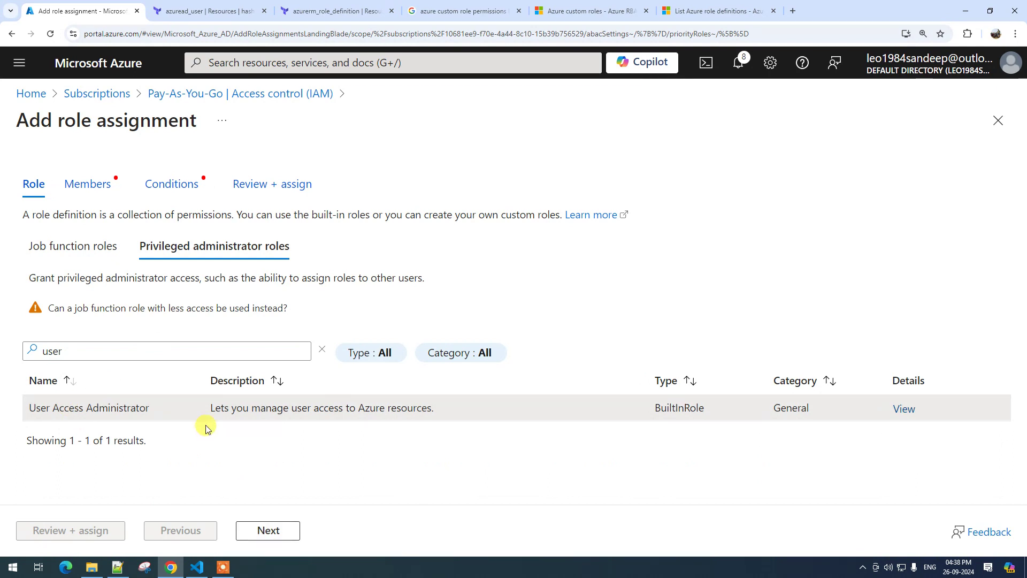
{"action": "left_click", "coordinate": [265, 529]}
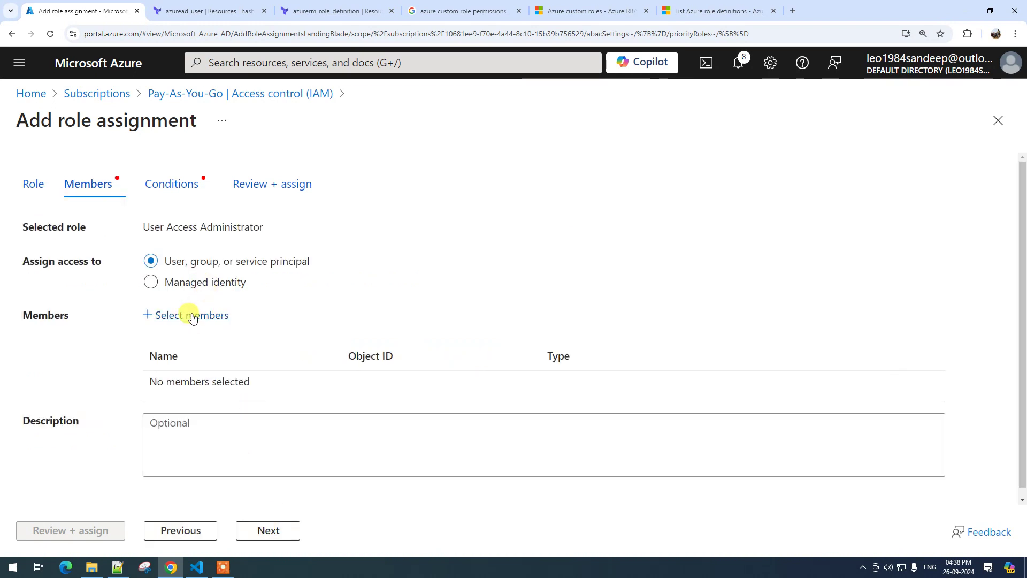
Search for "terraform" and add the terraform-tutorials application as the member of the role assignment
{"action": "left_click", "coordinate": [191, 316]}
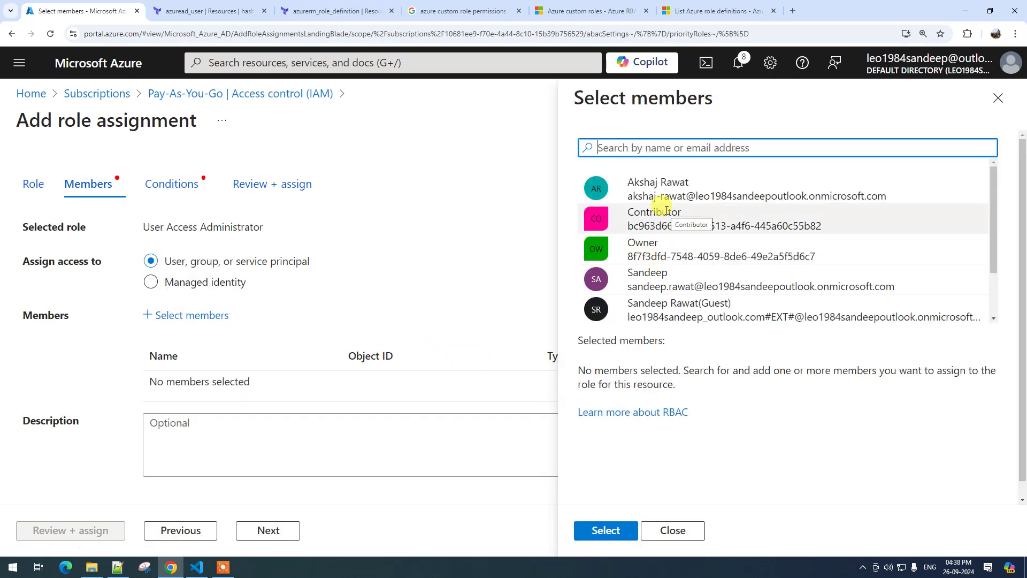
{"action": "type", "text": "terra"}
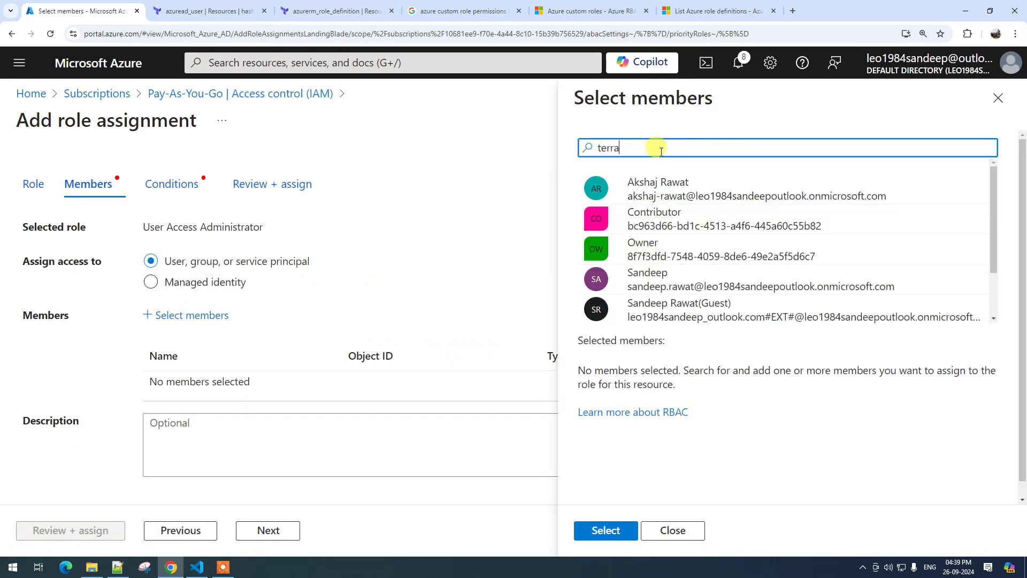
{"action": "type", "text": "from"}
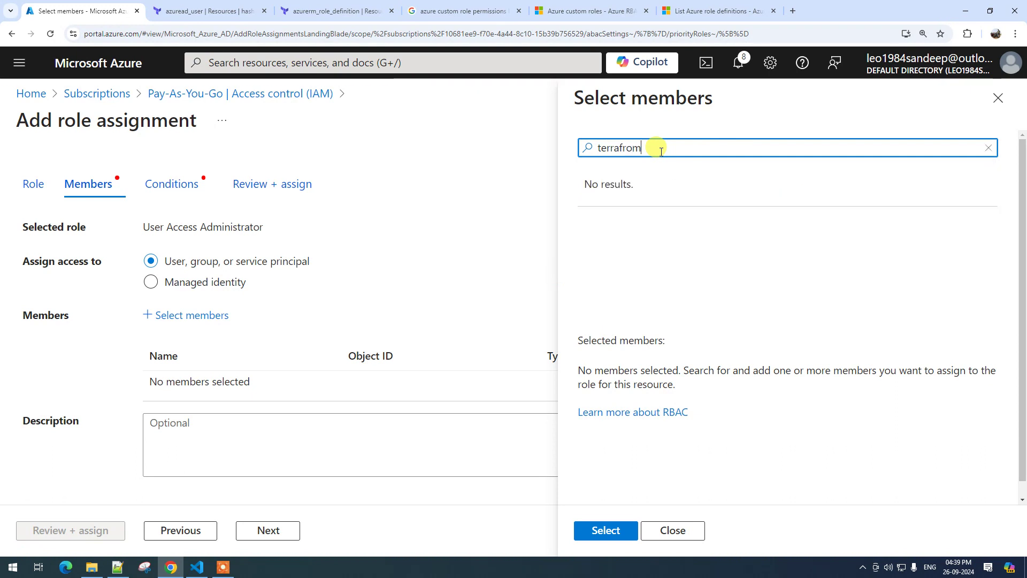
{"action": "key", "text": "BackSpace"}
{"action": "key", "text": "BackSpace"}
{"action": "key", "text": "BackSpace"}
{"action": "key", "text": "BackSpace"}
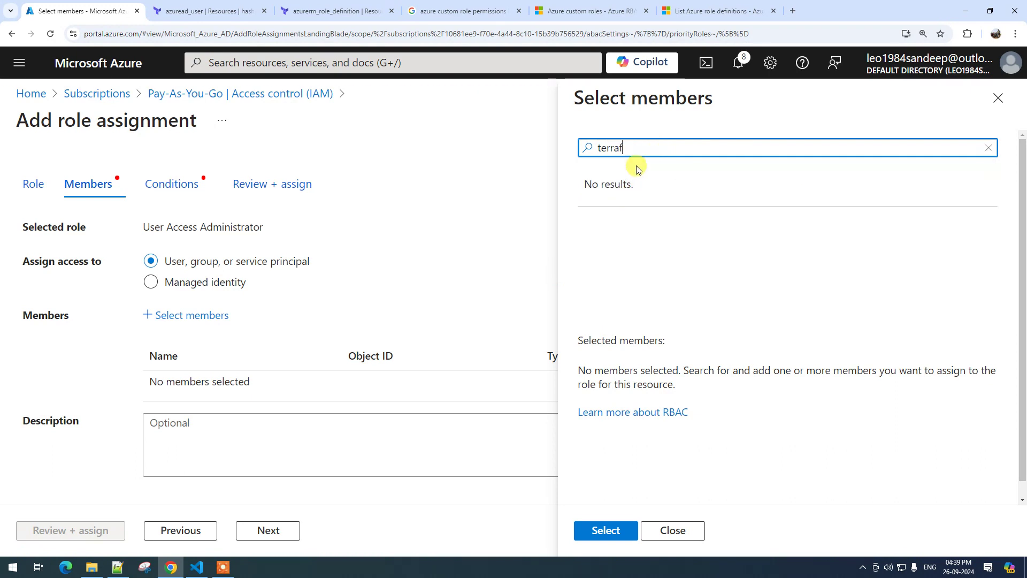
{"action": "type", "text": "form"}
{"action": "left_click", "coordinate": [651, 185]}
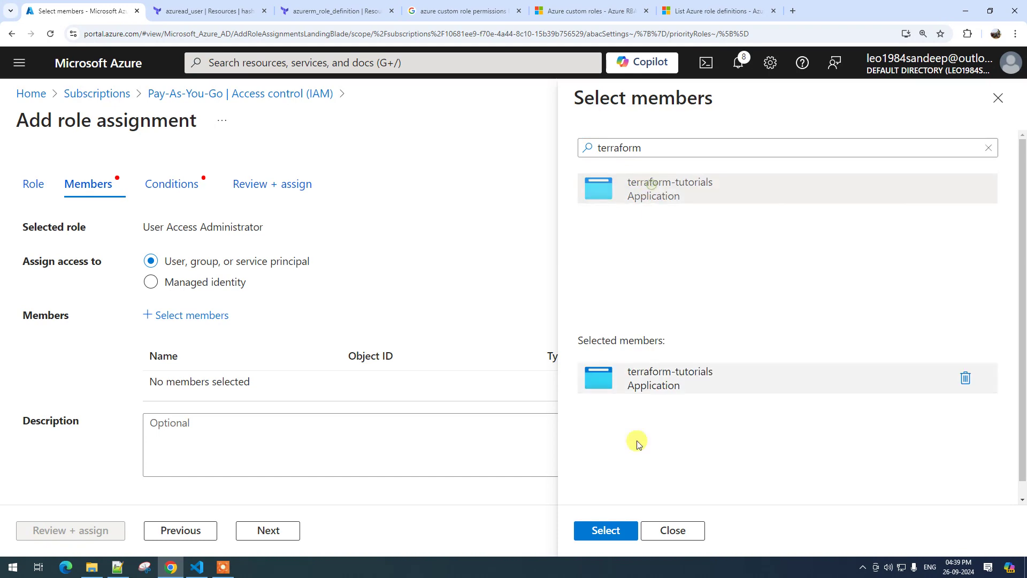
{"action": "left_click", "coordinate": [605, 529]}
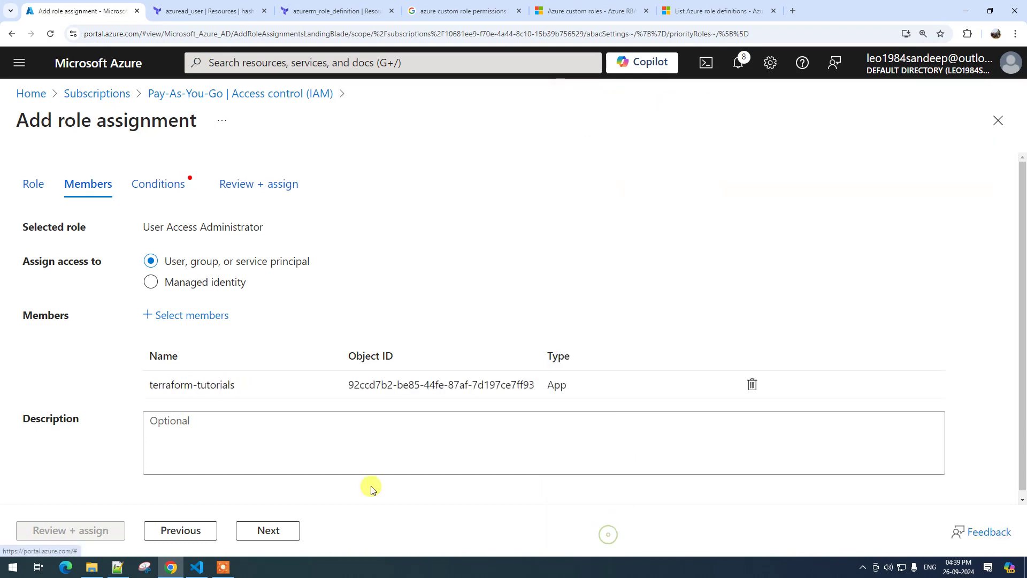
Add a Constrain roles condition to the assignment that allows assigning only the privileged User Access Administrator role, and save it
{"action": "left_click", "coordinate": [265, 532]}
{"action": "left_click", "coordinate": [224, 338]}
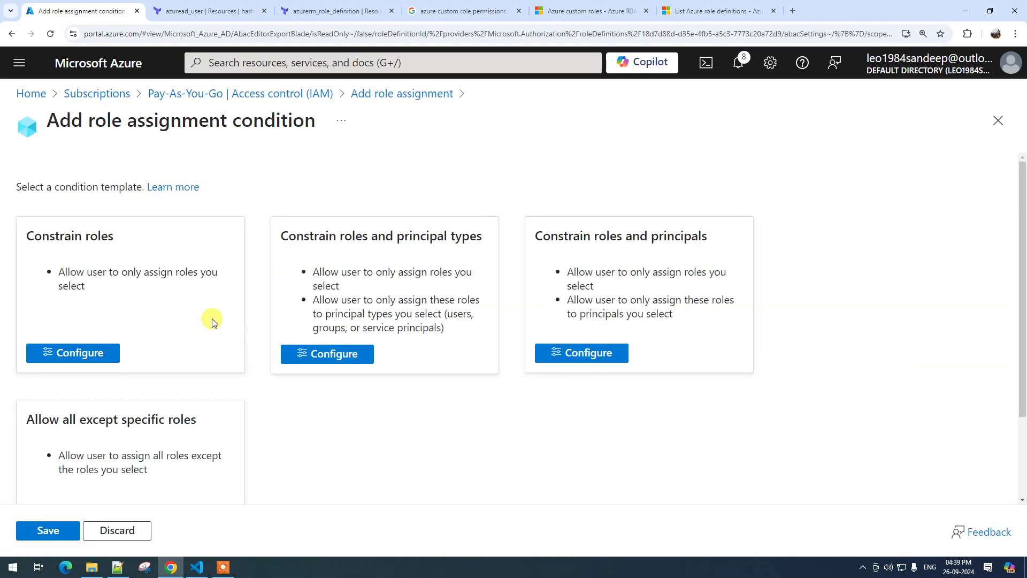
{"action": "left_click", "coordinate": [69, 352]}
{"action": "left_click", "coordinate": [615, 187]}
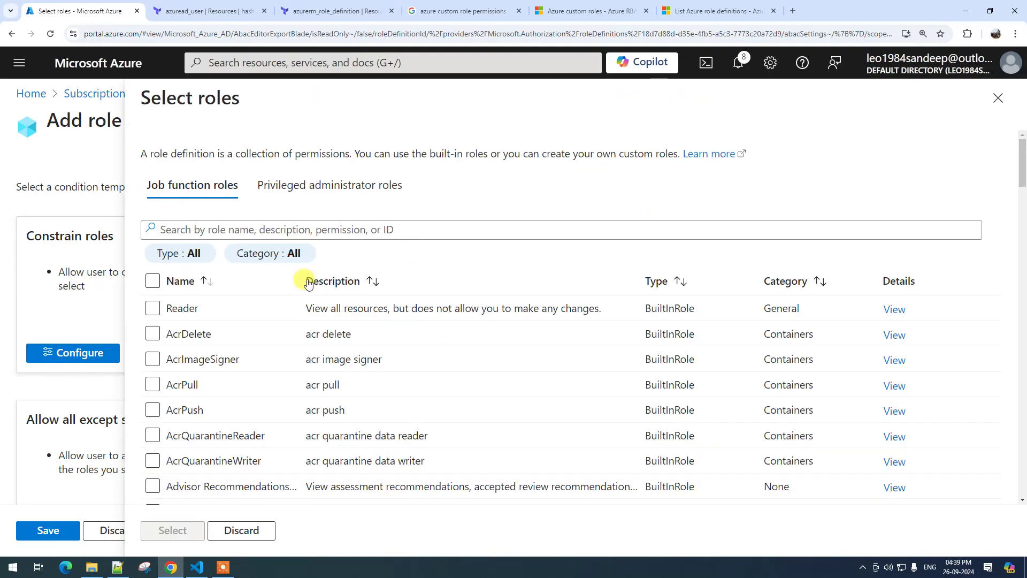
{"action": "left_click", "coordinate": [299, 187]}
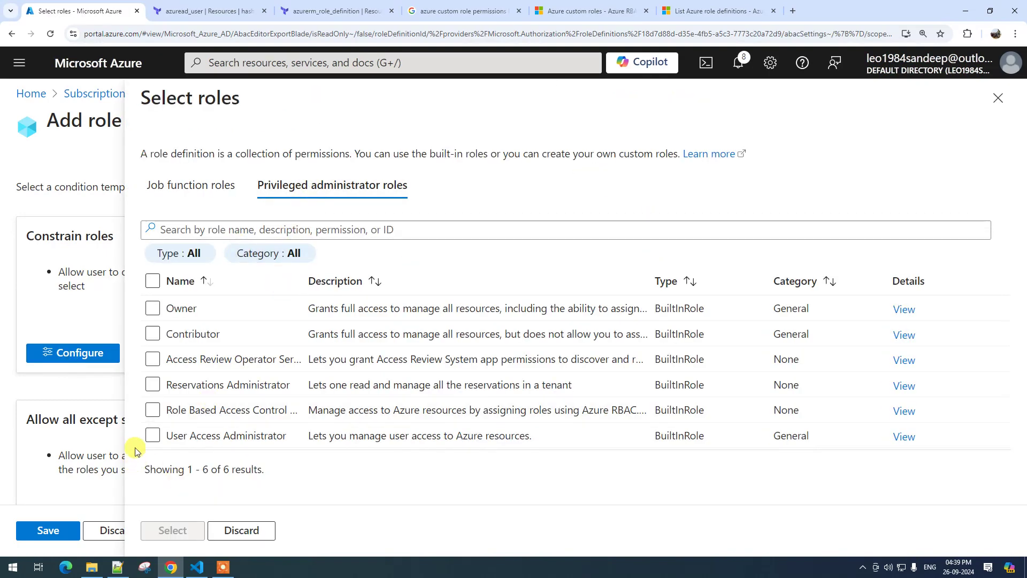
{"action": "left_click", "coordinate": [152, 435]}
{"action": "left_click", "coordinate": [172, 530]}
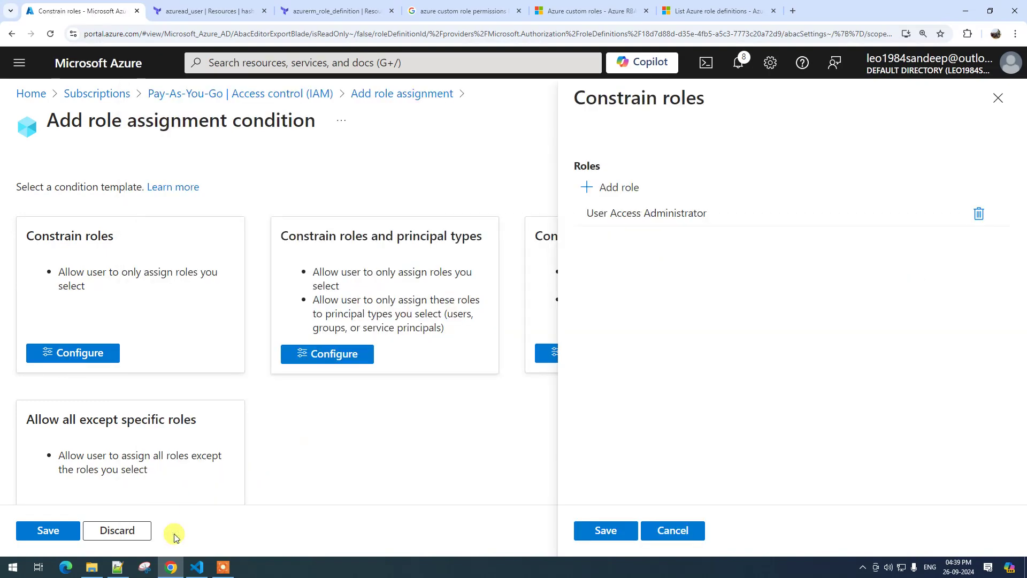
{"action": "left_click", "coordinate": [599, 529]}
{"action": "left_click", "coordinate": [56, 537]}
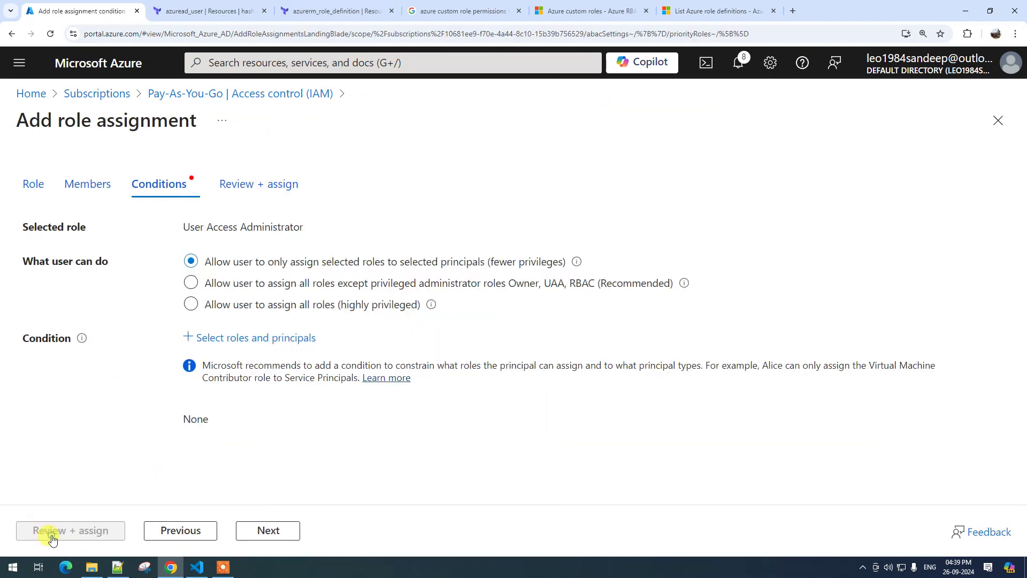
Review and submit the User Access Administrator assignment for terraform-tutorials, and refresh the subscription's role assignment list
{"action": "left_click", "coordinate": [254, 531]}
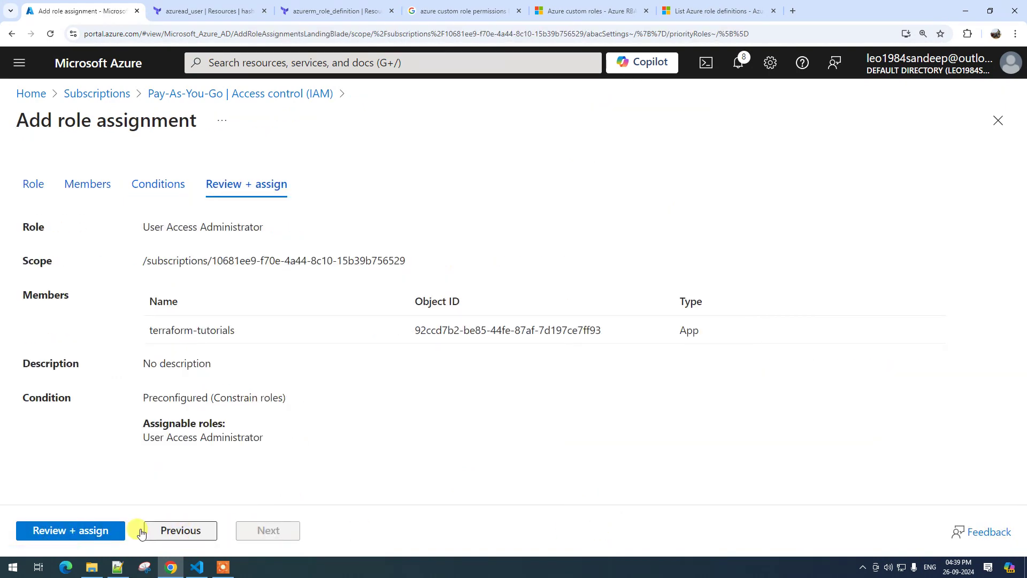
{"action": "left_click", "coordinate": [69, 531]}
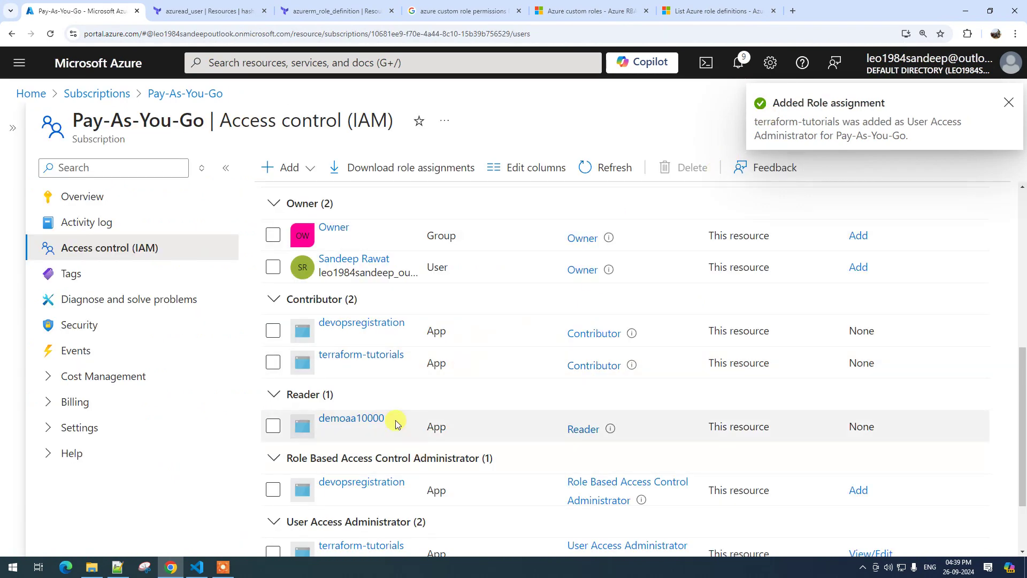
{"action": "scroll", "coordinate": [394, 424], "scroll_direction": "down", "scroll_amount": 2}
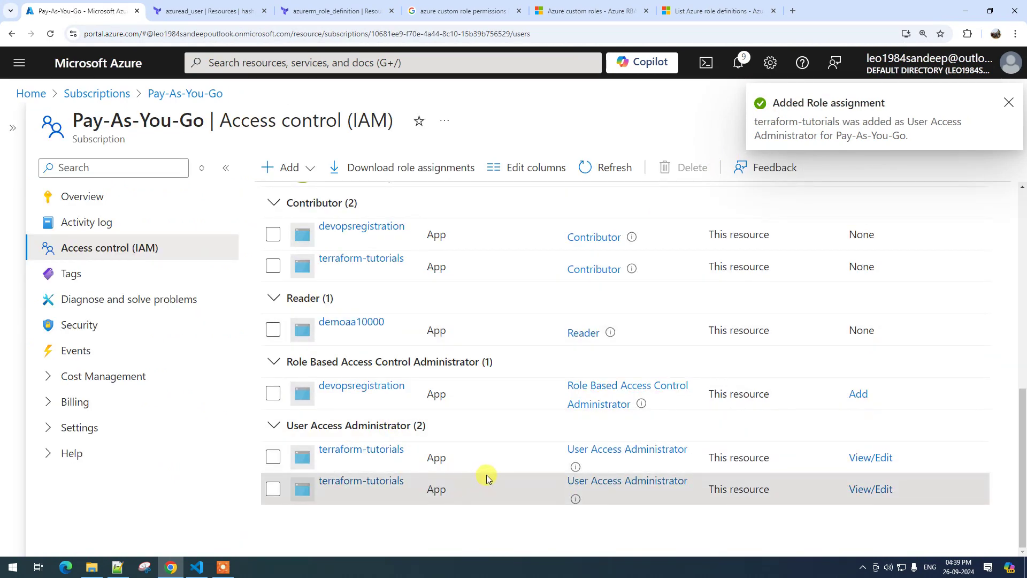
{"action": "left_click", "coordinate": [611, 167]}
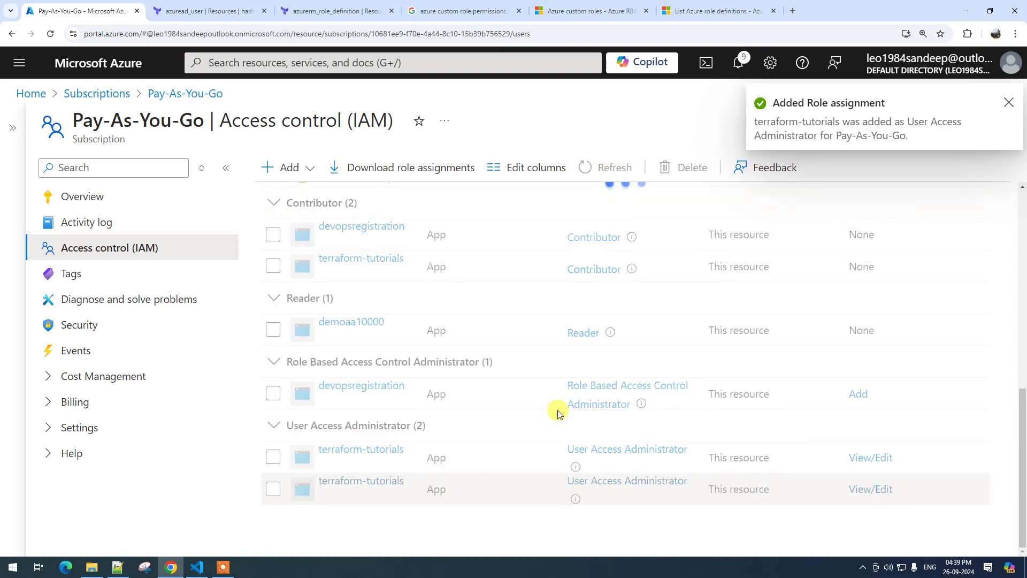
Delete the condition from the terraform-tutorials User Access Administrator assignment and refresh the role assignment list
{"action": "left_click", "coordinate": [871, 490]}
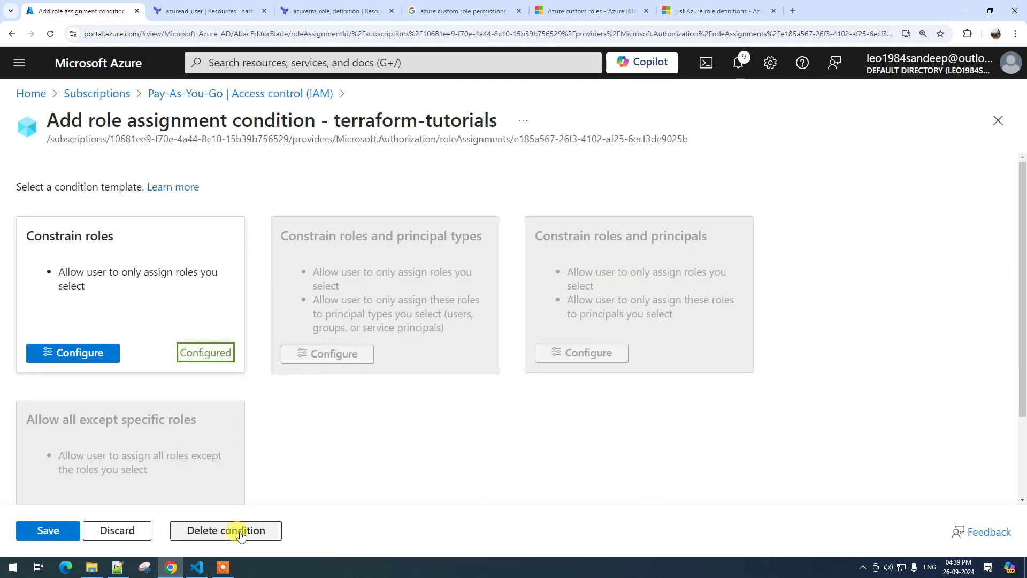
{"action": "left_click", "coordinate": [241, 531]}
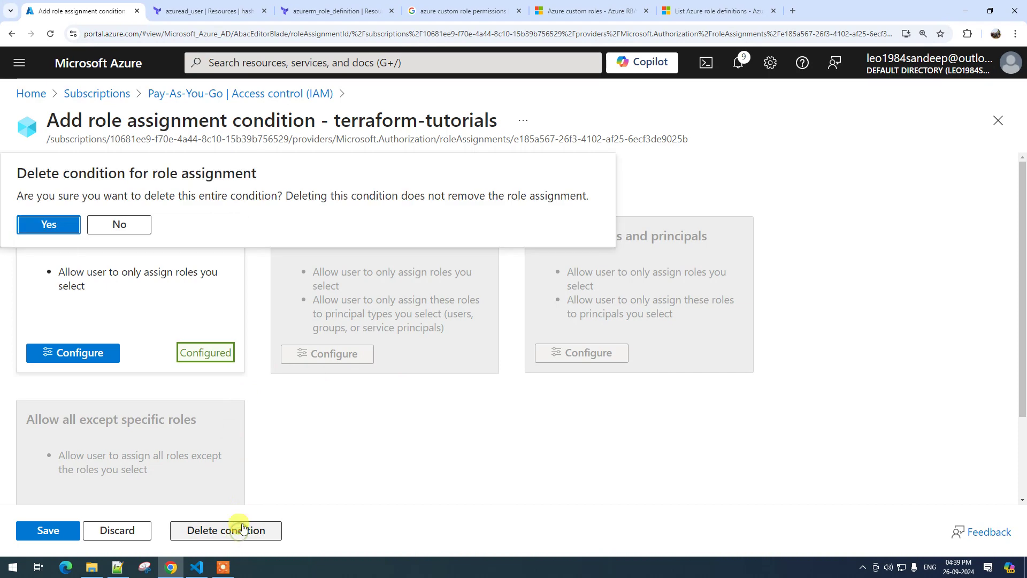
{"action": "left_click", "coordinate": [50, 225]}
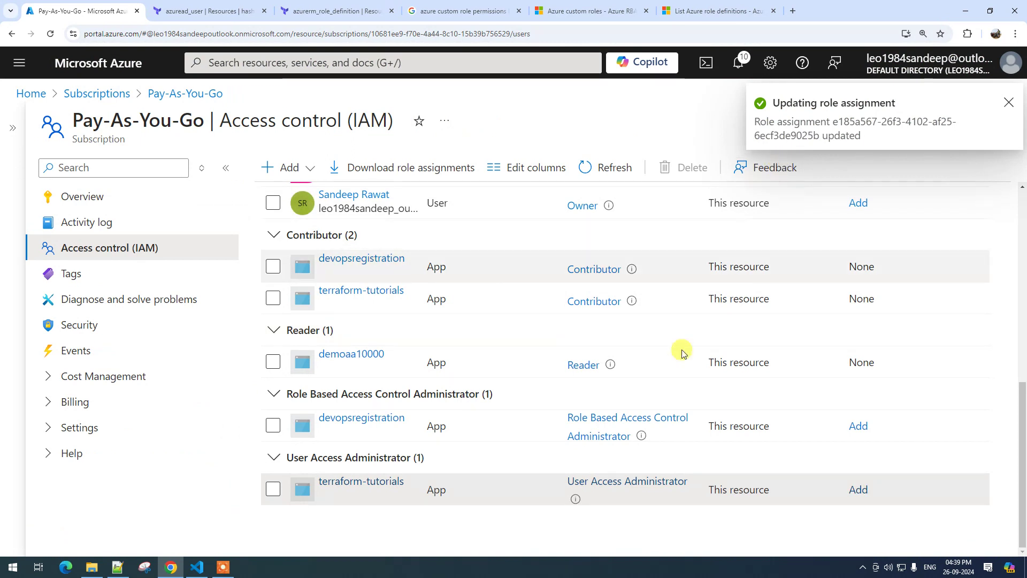
{"action": "left_click", "coordinate": [612, 167]}
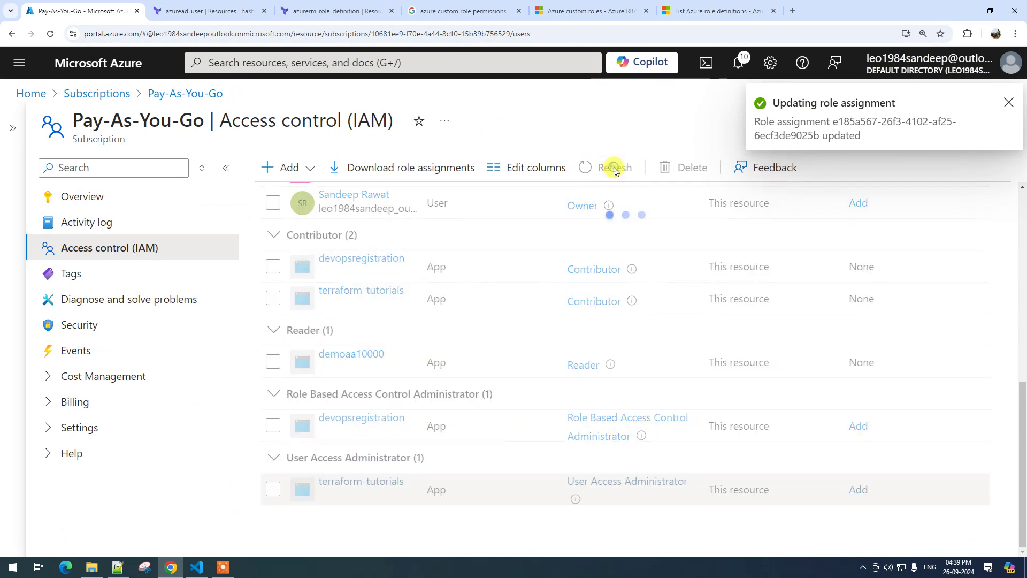
Switch to Visual Studio Code, clear the terminal, and rerun the Terraform plan saved to main.tfplan
{"action": "left_click", "coordinate": [202, 562]}
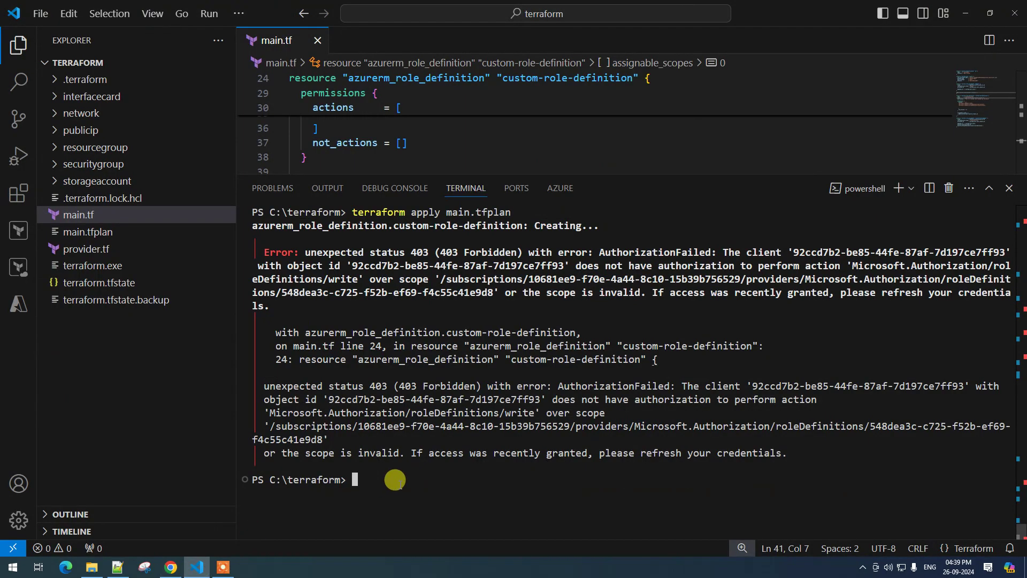
{"action": "type", "text": "cls"}
{"action": "key", "text": "Return"}
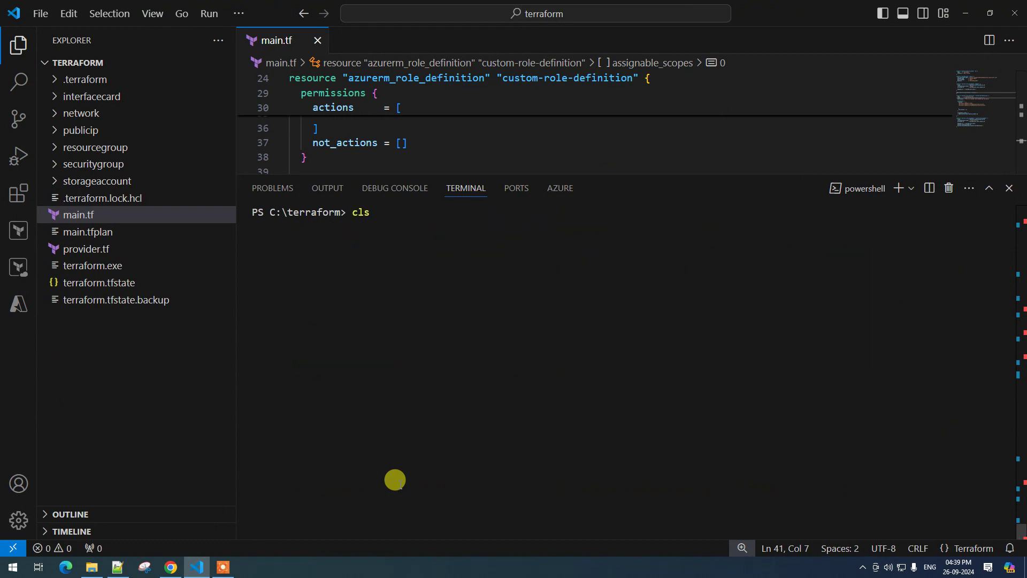
{"action": "key", "text": "Up"}
{"action": "key", "text": "Up"}
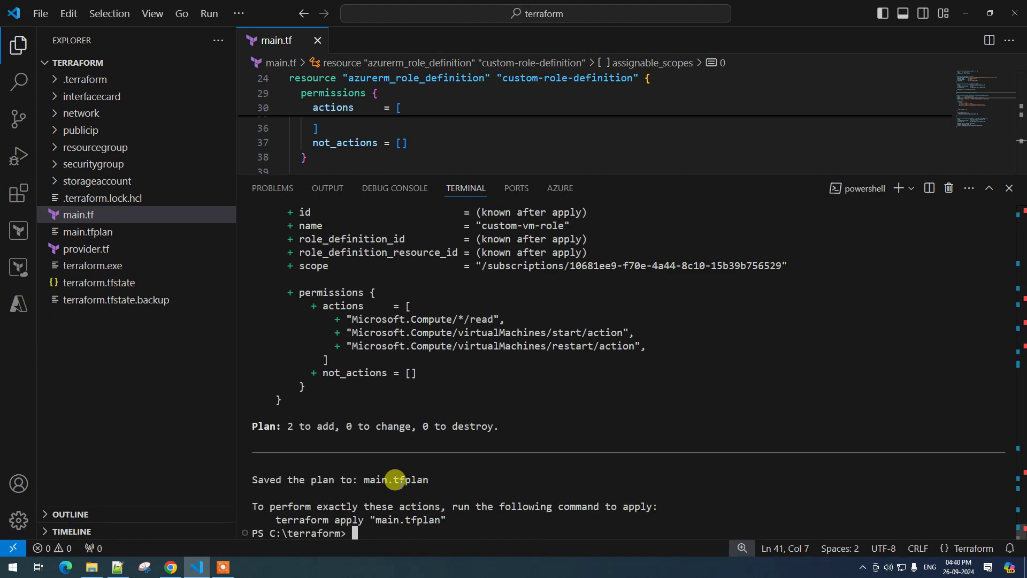
Clear the terminal and run "terraform apply main.tfplan" to create the custom role and its assignment
{"action": "type", "text": "cls"}
{"action": "key", "text": "Return"}
{"action": "type", "text": "terraform apply main.tfplan"}
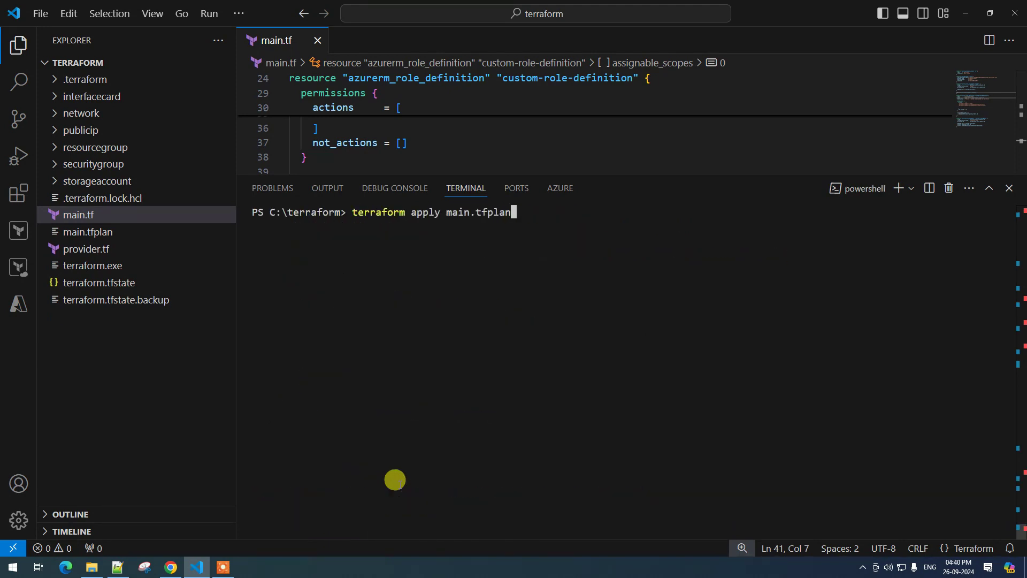
{"action": "key", "text": "Return"}
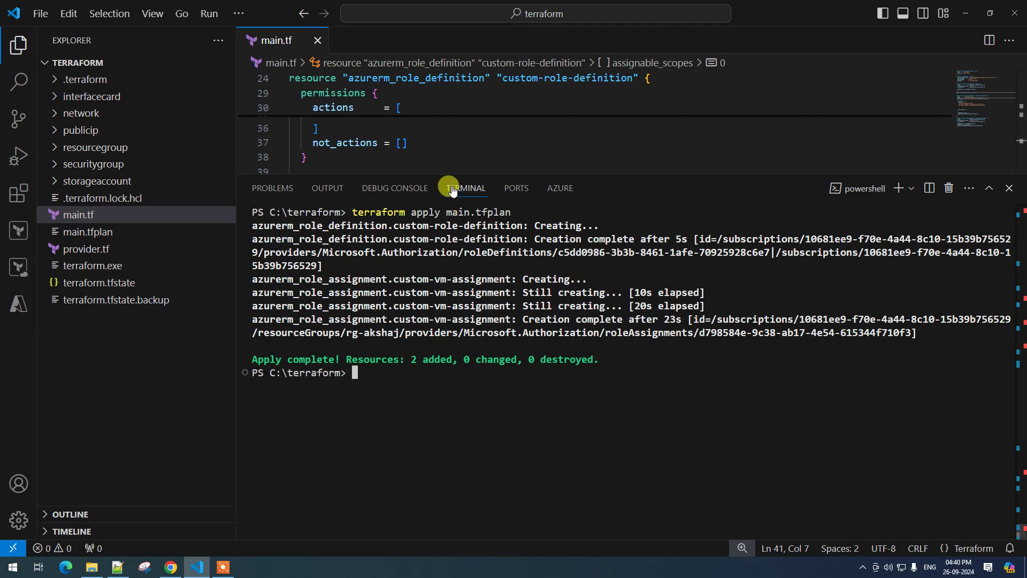
Enlarge the editor area and review the custom-vm-assignment block and the custom-vm-role name and permitted actions in main.tf
{"action": "left_click_drag", "start_coordinate": [447, 172], "coordinate": [458, 442]}
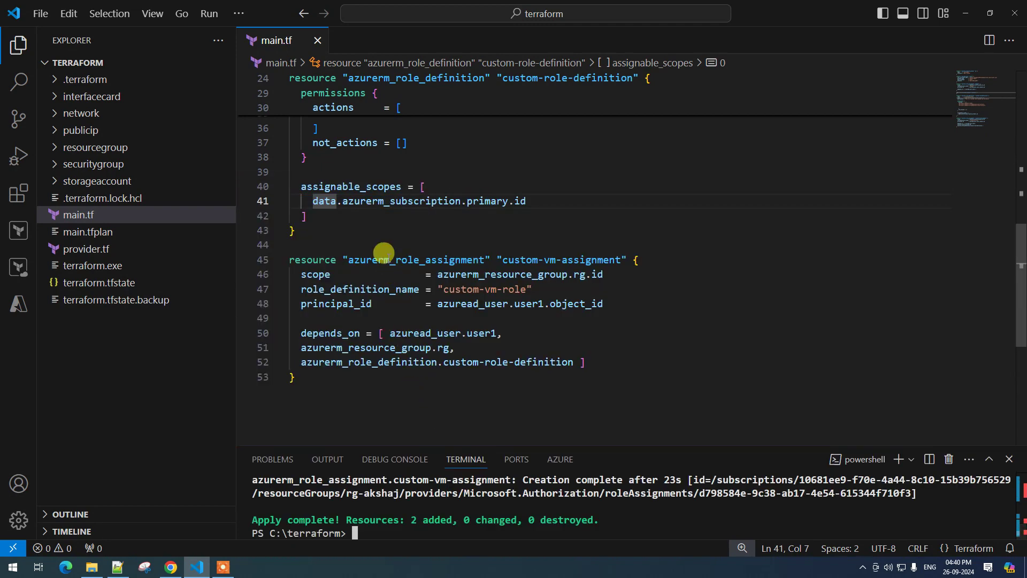
{"action": "left_click_drag", "start_coordinate": [390, 260], "coordinate": [453, 347]}
{"action": "scroll", "coordinate": [408, 275], "scroll_direction": "up", "scroll_amount": 4}
{"action": "scroll", "coordinate": [408, 275], "scroll_direction": "up", "scroll_amount": 2}
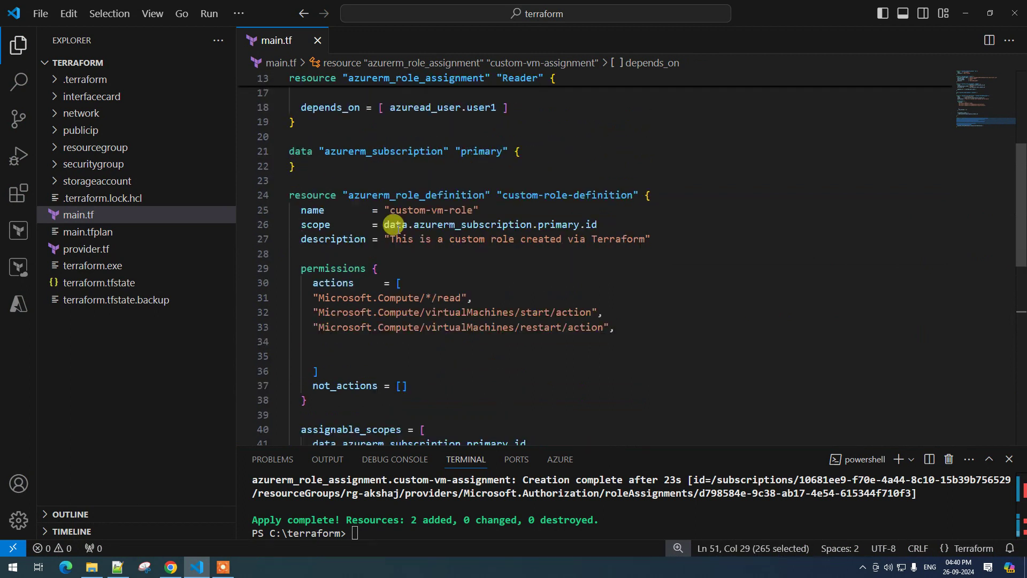
{"action": "left_click_drag", "start_coordinate": [431, 200], "coordinate": [431, 321]}
{"action": "left_click", "coordinate": [439, 350]}
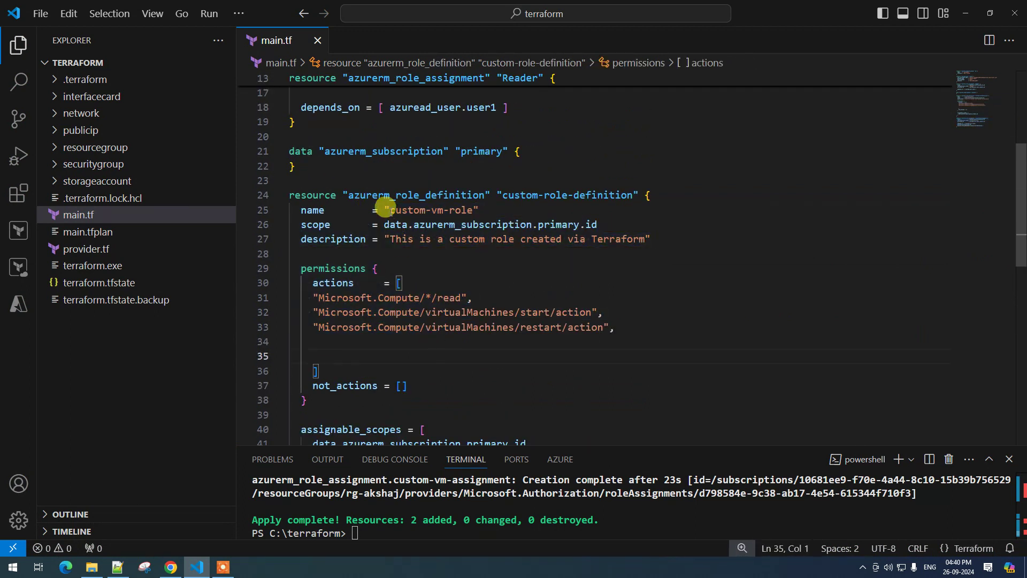
{"action": "left_click_drag", "start_coordinate": [390, 210], "coordinate": [474, 210]}
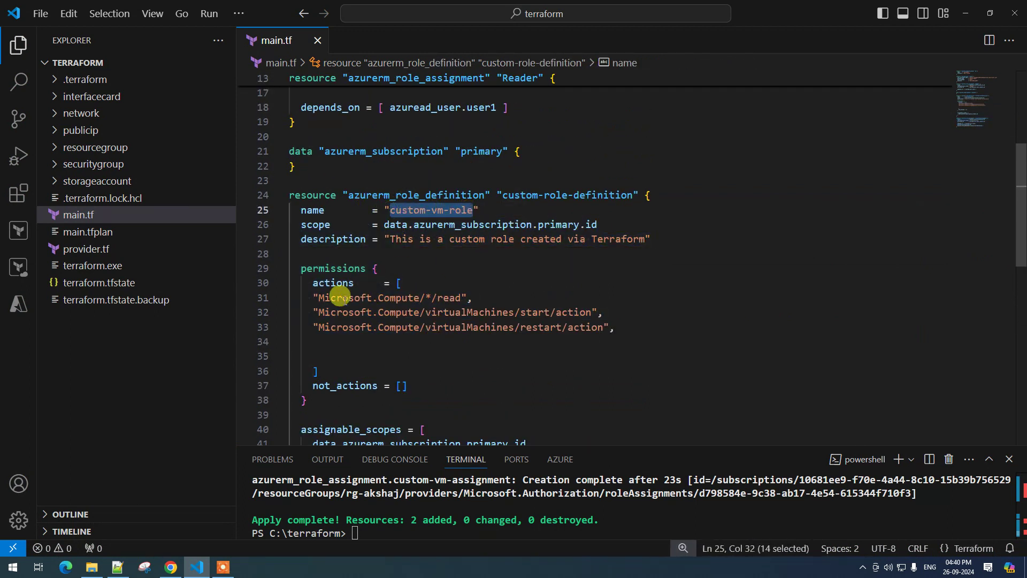
{"action": "left_click_drag", "start_coordinate": [332, 297], "coordinate": [518, 327]}
{"action": "left_click", "coordinate": [457, 359]}
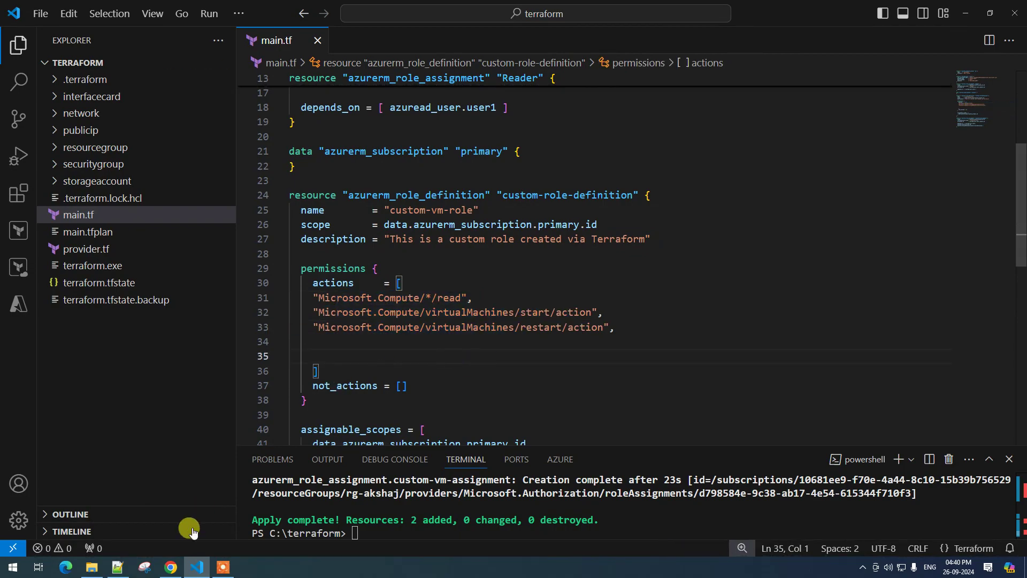
Switch to the Azure portal in Chrome and open the rg-akshaj resource group
{"action": "left_click", "coordinate": [171, 567]}
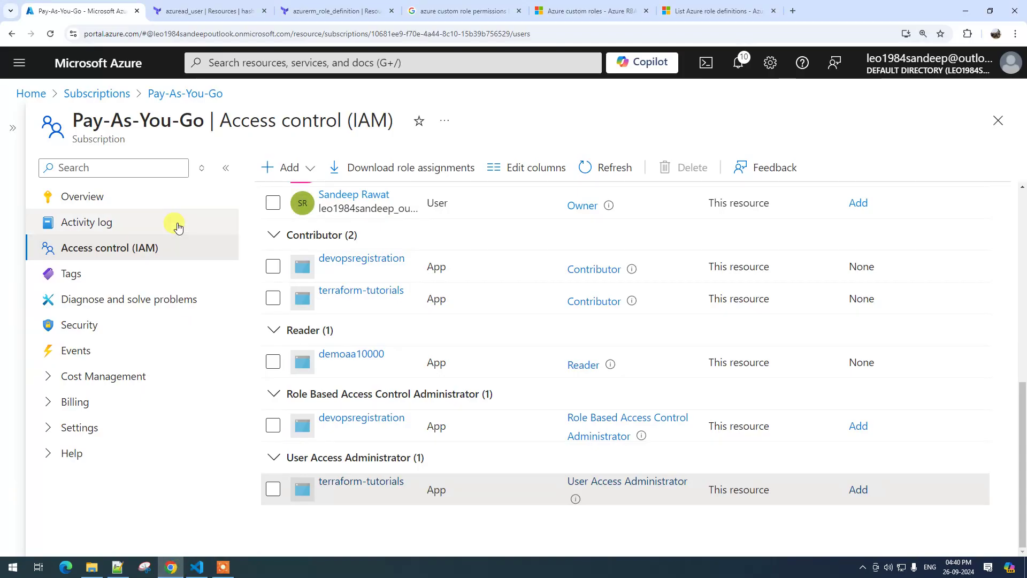
{"action": "left_click", "coordinate": [99, 94]}
{"action": "left_click", "coordinate": [33, 95]}
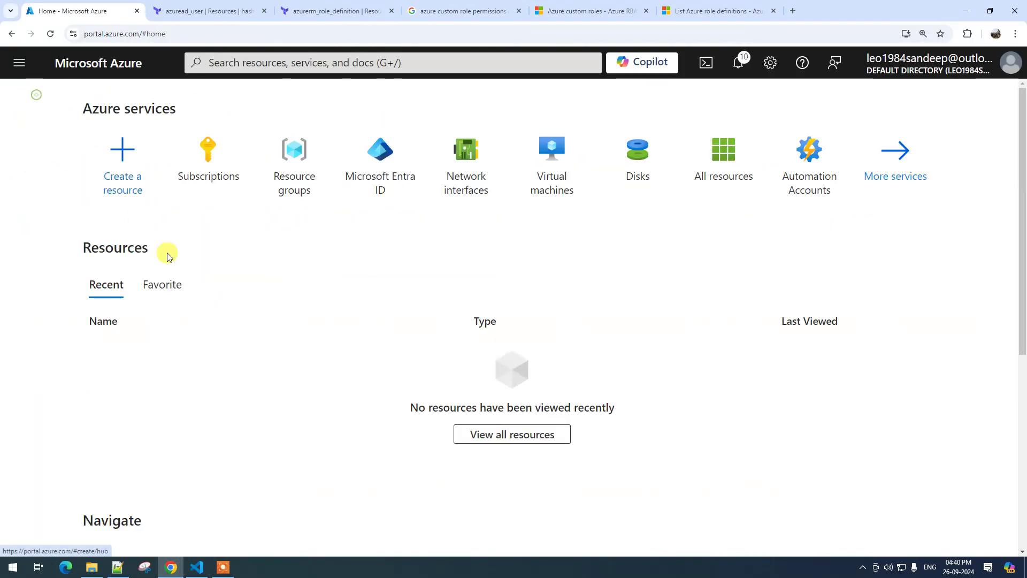
{"action": "left_click", "coordinate": [282, 183]}
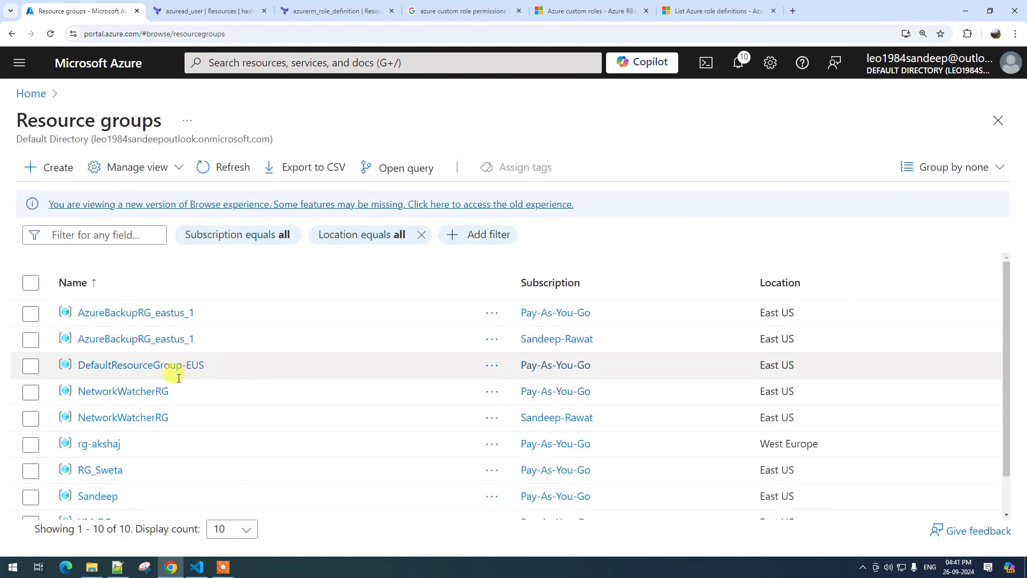
{"action": "scroll", "coordinate": [107, 412], "scroll_direction": "down", "scroll_amount": 1}
{"action": "left_click", "coordinate": [98, 401]}
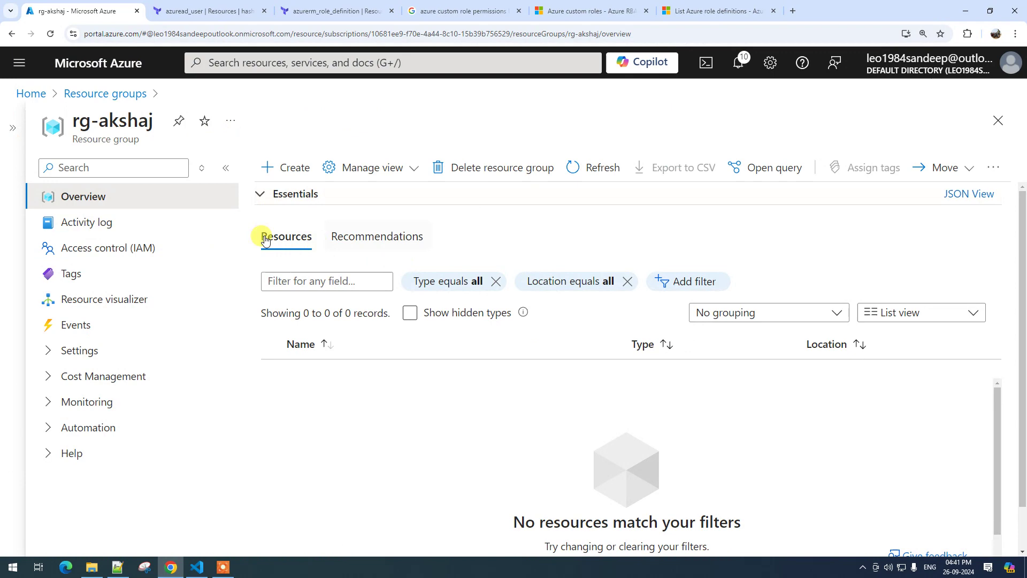
View the role assignments under the resource group's access control, down to the custom-vm-role entry
{"action": "left_click", "coordinate": [113, 246]}
{"action": "left_click", "coordinate": [383, 213]}
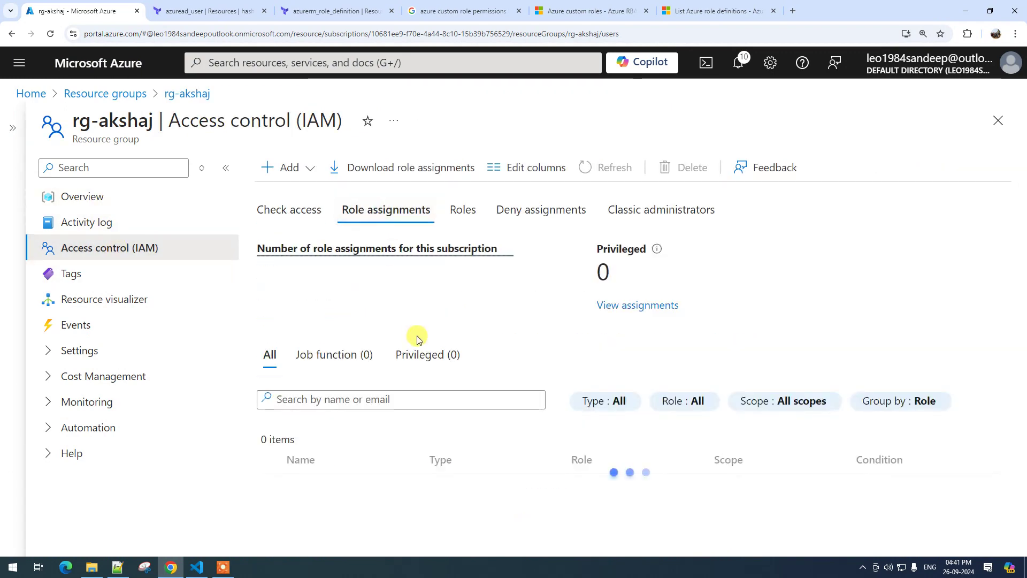
{"action": "scroll", "coordinate": [425, 347], "scroll_direction": "down", "scroll_amount": 5}
{"action": "scroll", "coordinate": [427, 360], "scroll_direction": "down", "scroll_amount": 3}
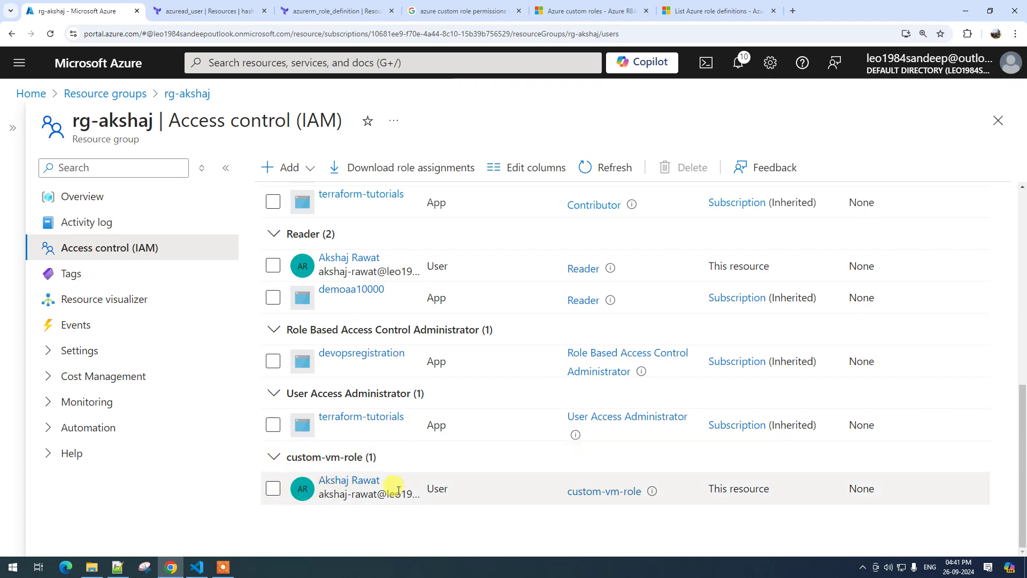
Open the custom-vm-role details from its role assignment and examine the Microsoft.Compute permissions it grants
{"action": "left_click", "coordinate": [606, 492]}
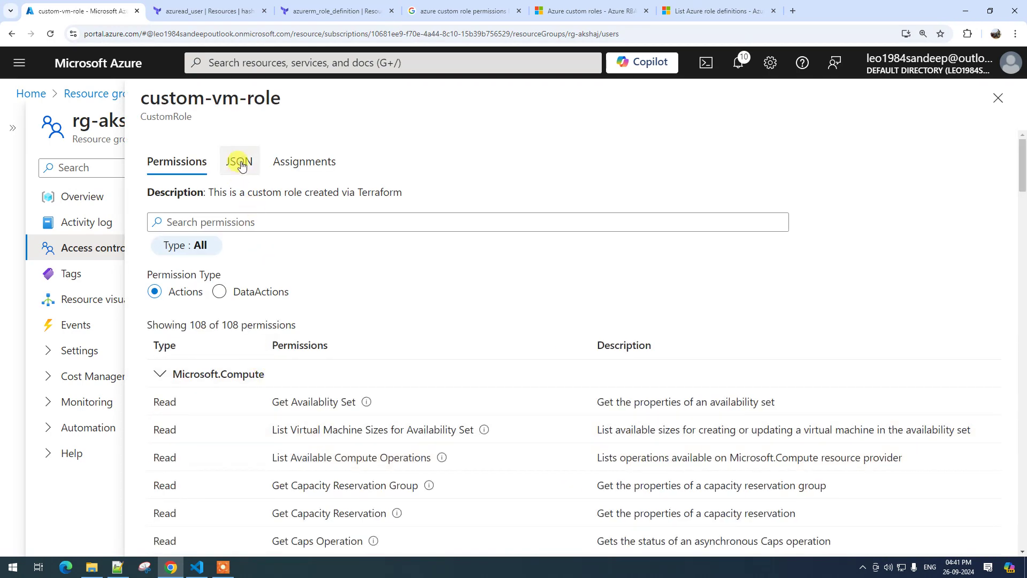
{"action": "scroll", "coordinate": [262, 375], "scroll_direction": "down", "scroll_amount": 2}
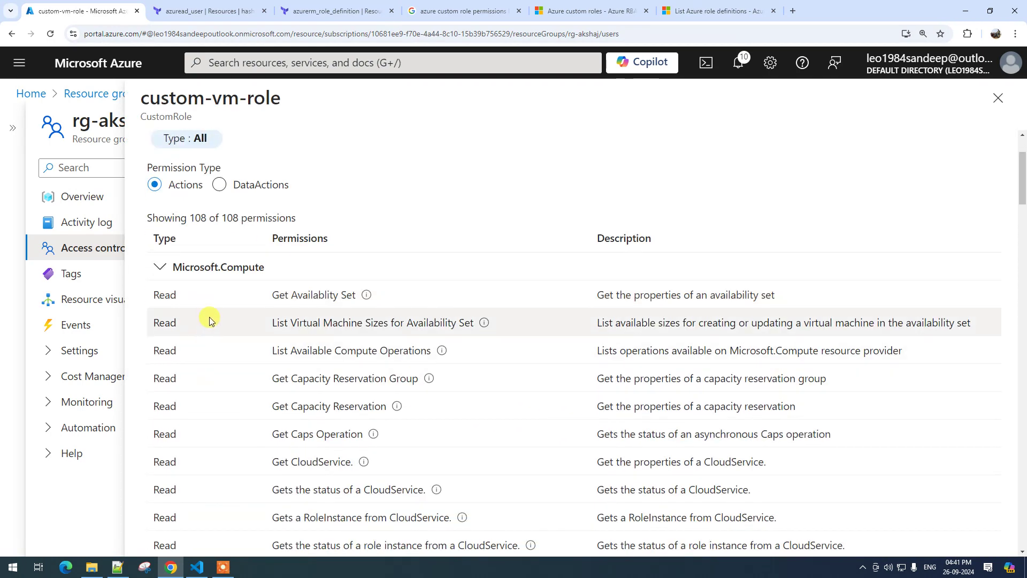
{"action": "scroll", "coordinate": [262, 312], "scroll_direction": "down", "scroll_amount": 3}
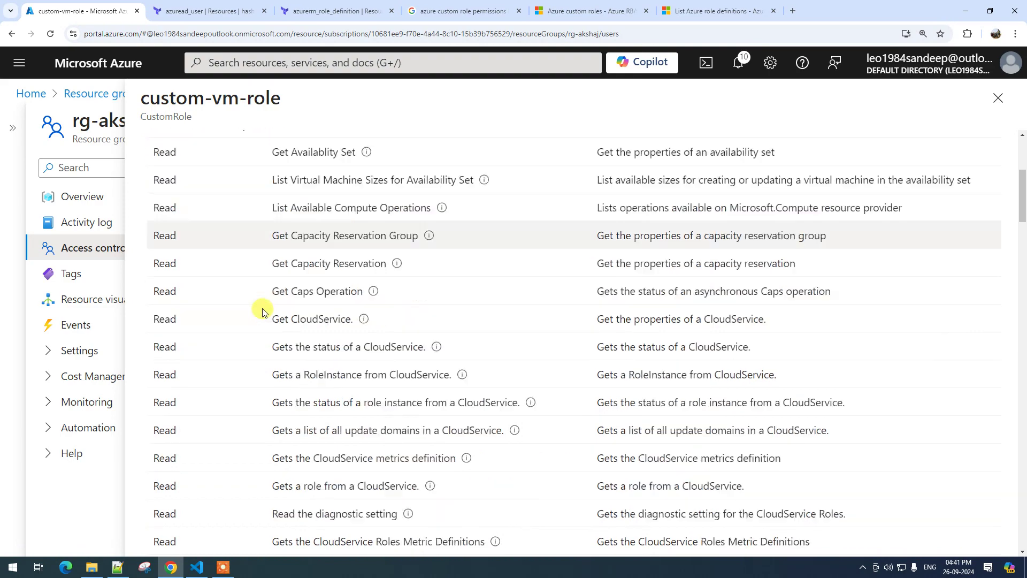
{"action": "scroll", "coordinate": [262, 311], "scroll_direction": "down", "scroll_amount": 3}
{"action": "scroll", "coordinate": [258, 307], "scroll_direction": "up", "scroll_amount": 4}
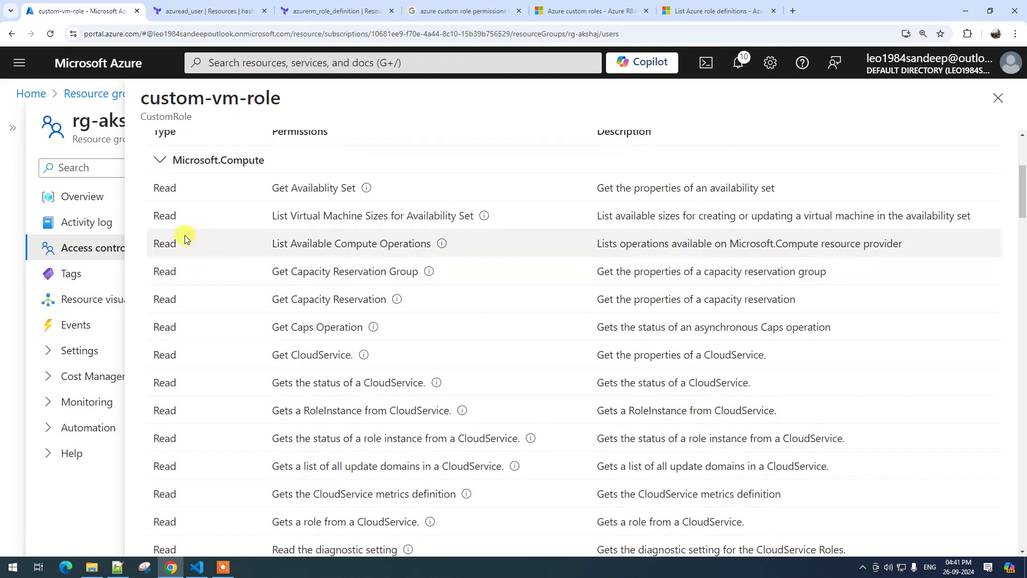
{"action": "left_click", "coordinate": [160, 161]}
{"action": "left_click", "coordinate": [167, 387]}
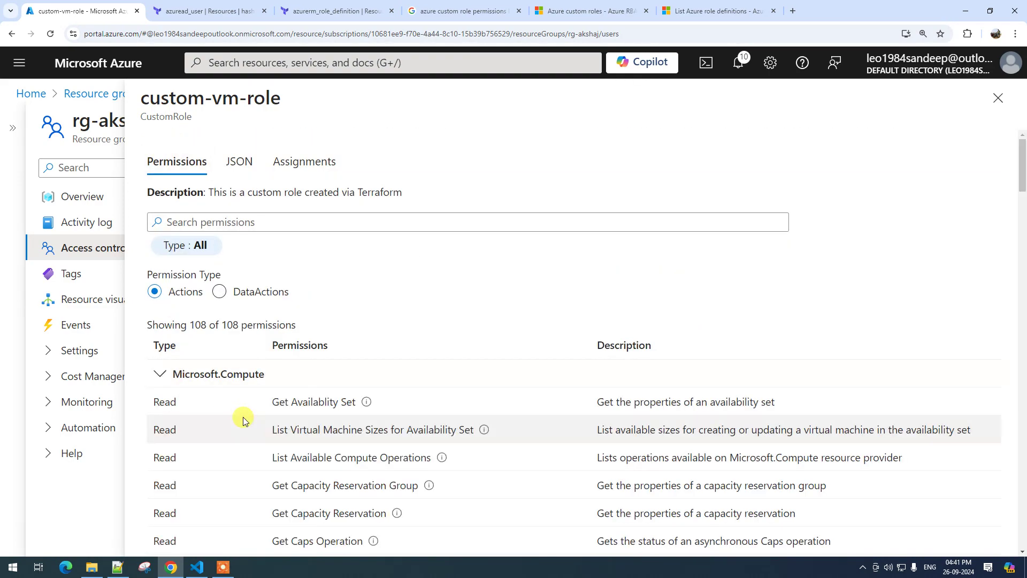
{"action": "scroll", "coordinate": [244, 412], "scroll_direction": "down", "scroll_amount": 18}
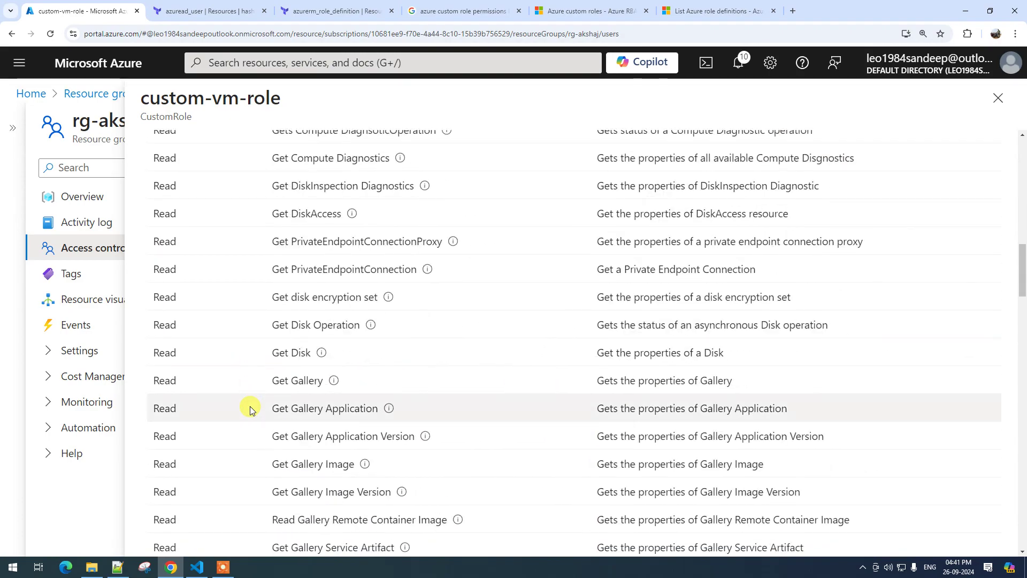
Compare with the start and restart virtual machine actions in main.tf in VS Code, then return to the portal and close the role details
{"action": "left_click", "coordinate": [197, 566]}
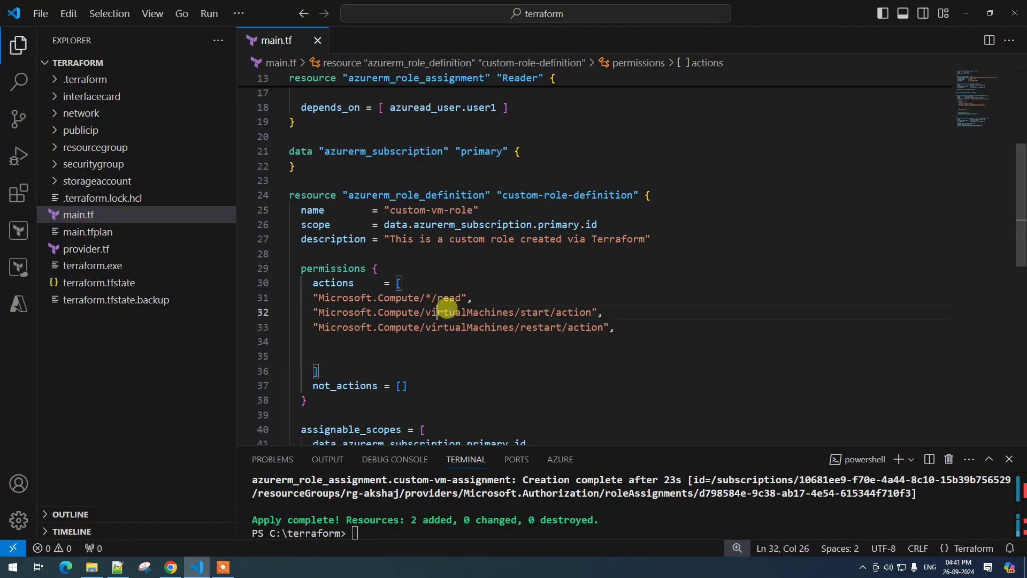
{"action": "double_click", "coordinate": [462, 311]}
{"action": "left_click", "coordinate": [495, 327]}
{"action": "key", "text": "alt+Tab"}
{"action": "scroll", "coordinate": [247, 261], "scroll_direction": "up", "scroll_amount": 5}
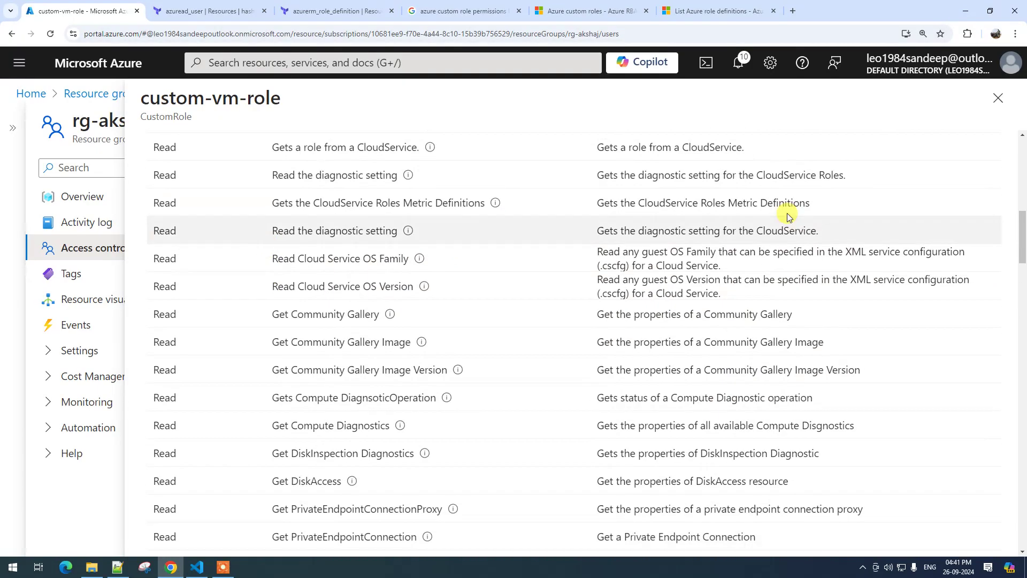
{"action": "left_click", "coordinate": [998, 98]}
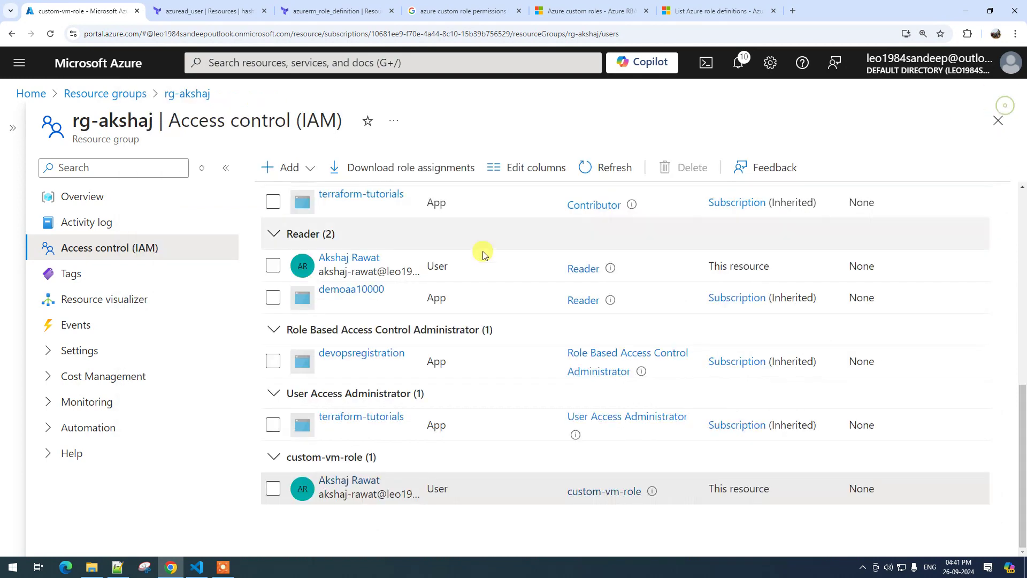
Reopen custom-vm-role, examine the role name and actions in its JSON definition, and close the role details
{"action": "left_click", "coordinate": [581, 492]}
{"action": "left_click", "coordinate": [239, 167]}
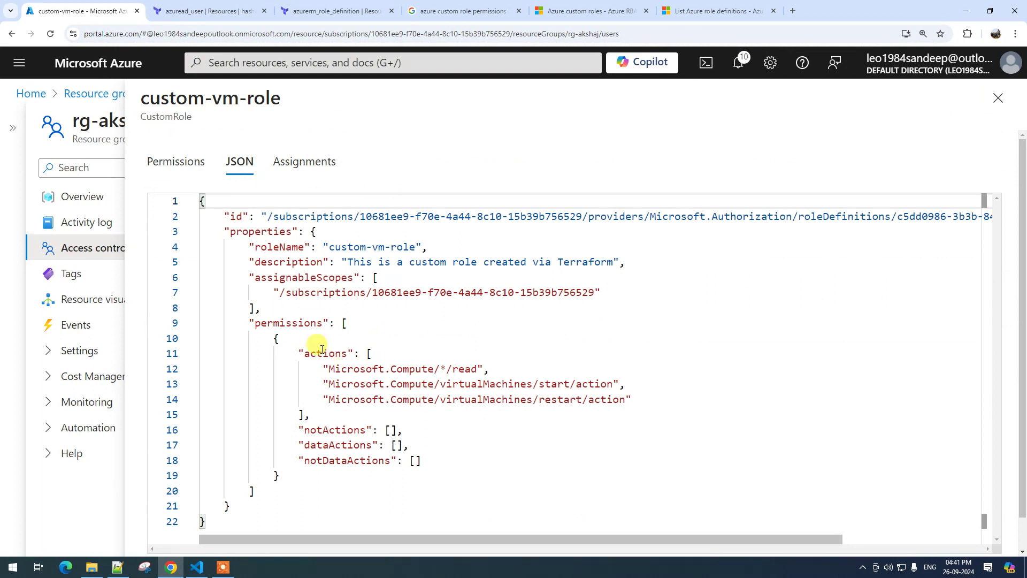
{"action": "left_click_drag", "start_coordinate": [328, 246], "coordinate": [498, 243]}
{"action": "left_click_drag", "start_coordinate": [316, 353], "coordinate": [654, 395]}
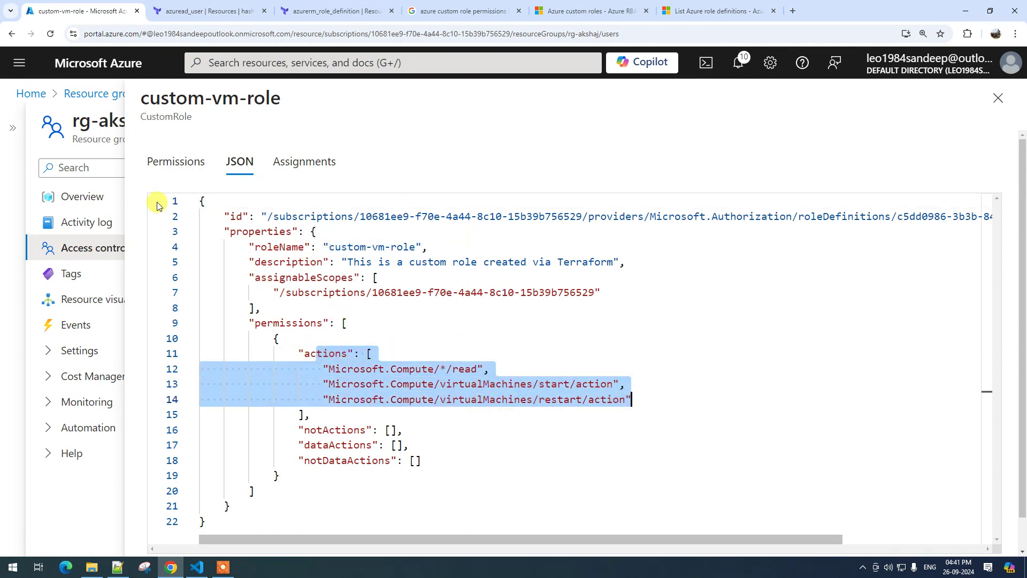
{"action": "left_click", "coordinate": [483, 409]}
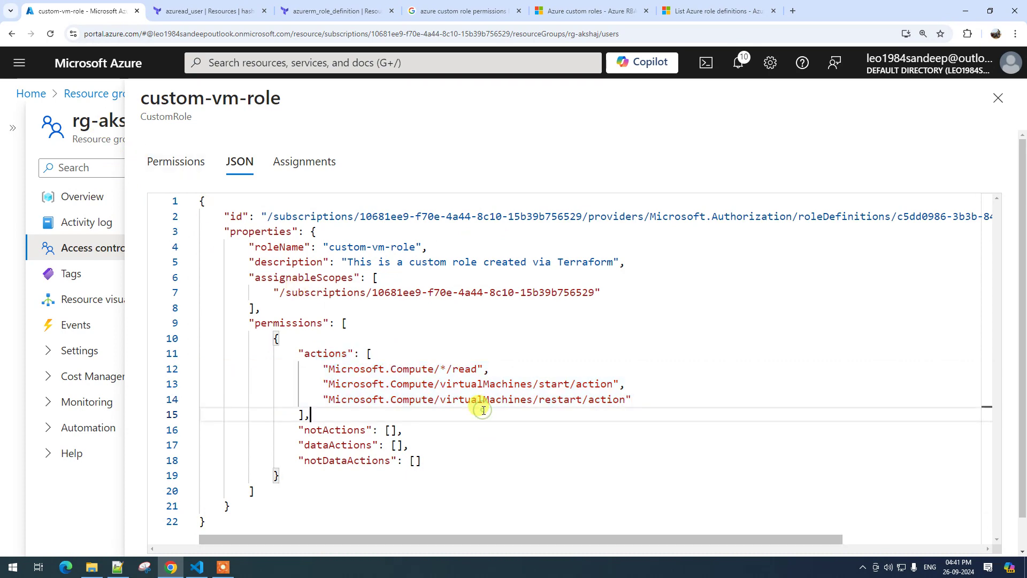
{"action": "left_click", "coordinate": [998, 98]}
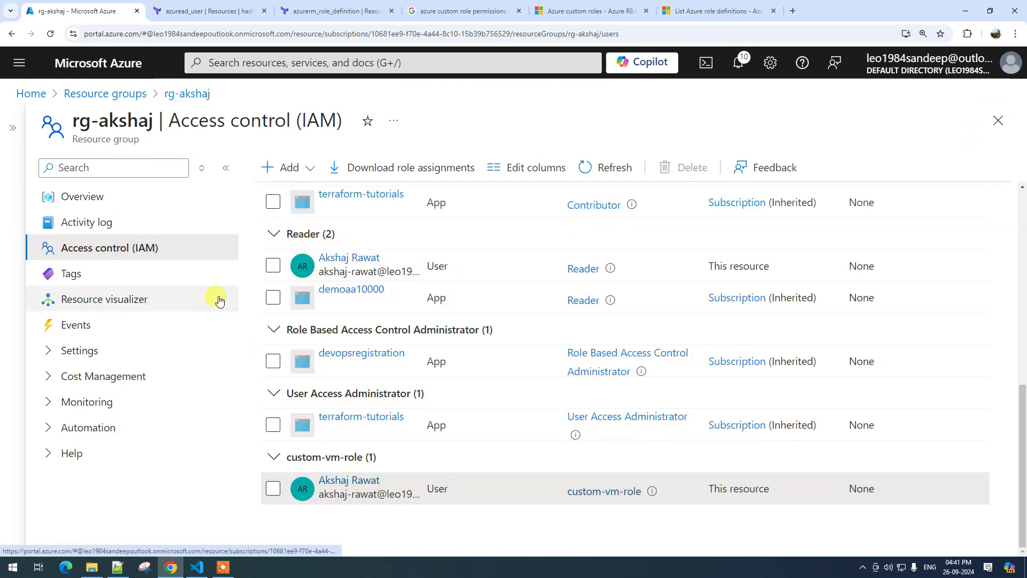